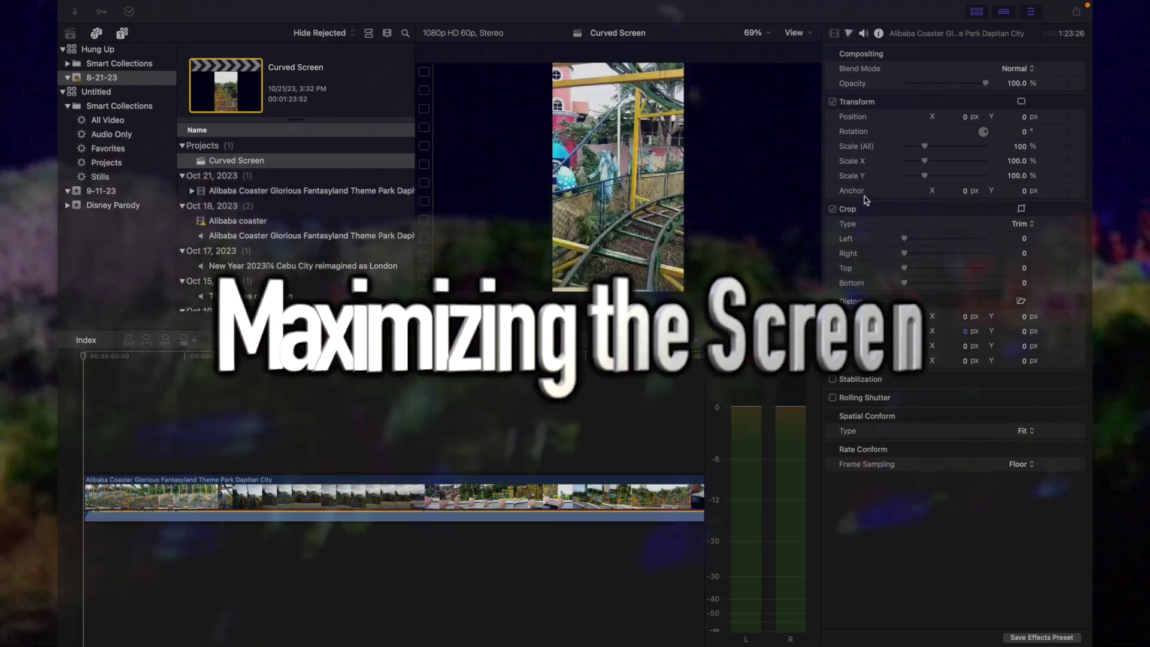
# Scale the coaster clip to 300%, crop 208 px top and bottom, and add 'inside view of a cube.webp' to the timeline
pyautogui.moveTo(924, 146); pyautogui.dragTo(965, 147)
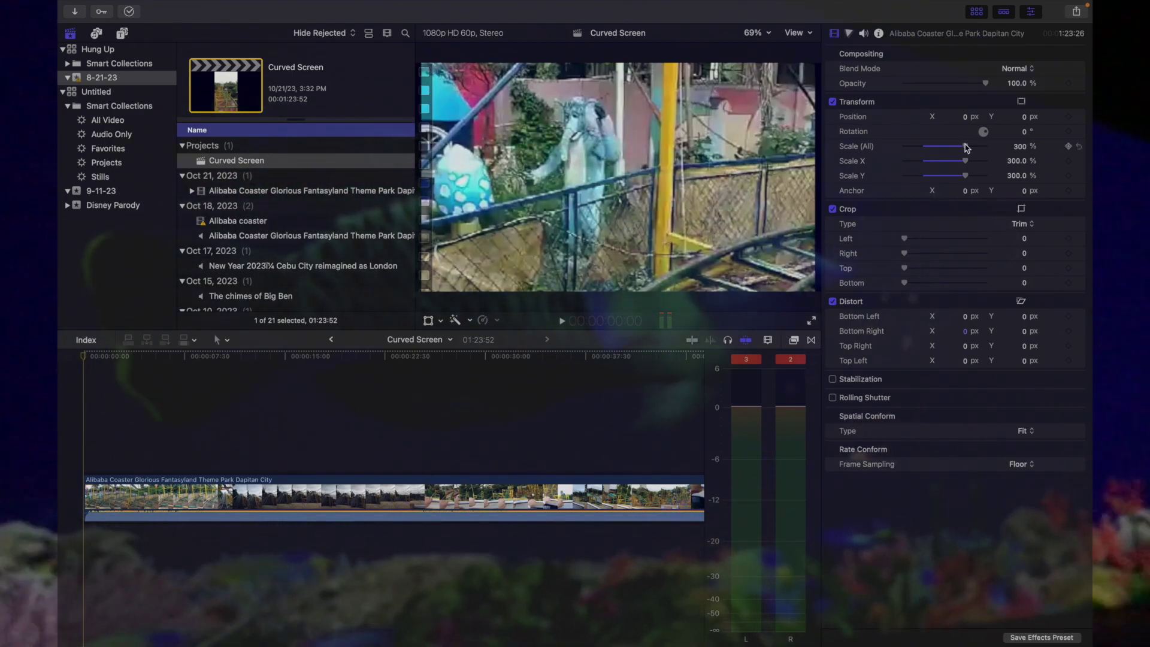
pyautogui.moveTo(903, 268); pyautogui.dragTo(933, 273)
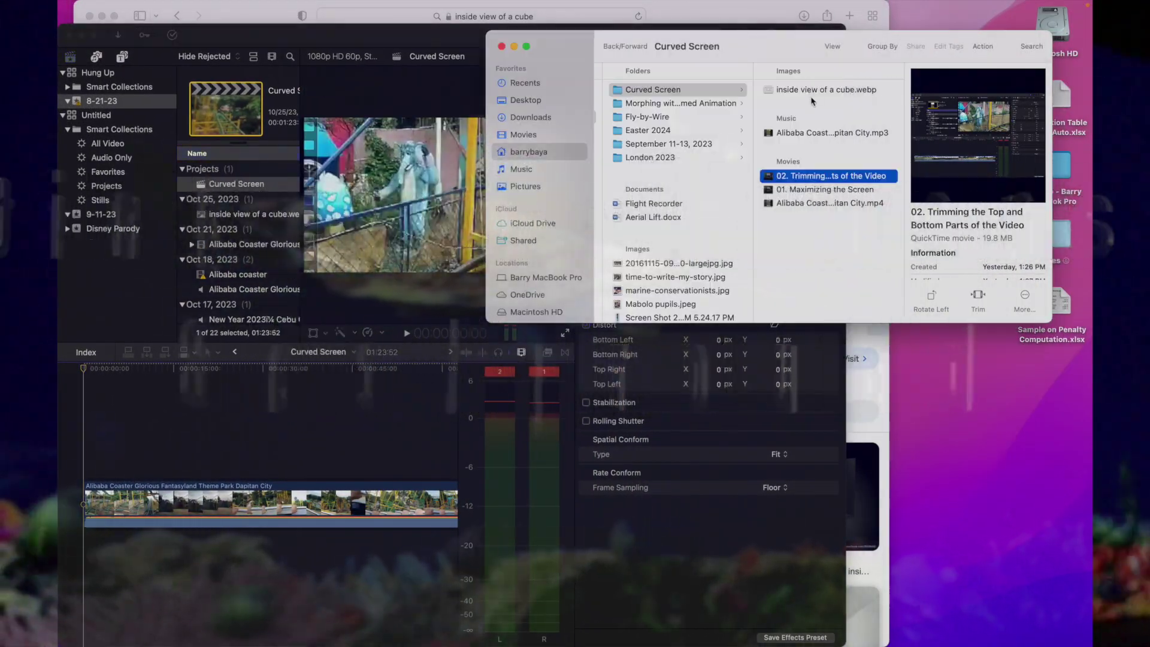
pyautogui.moveTo(820, 90); pyautogui.dragTo(98, 455)
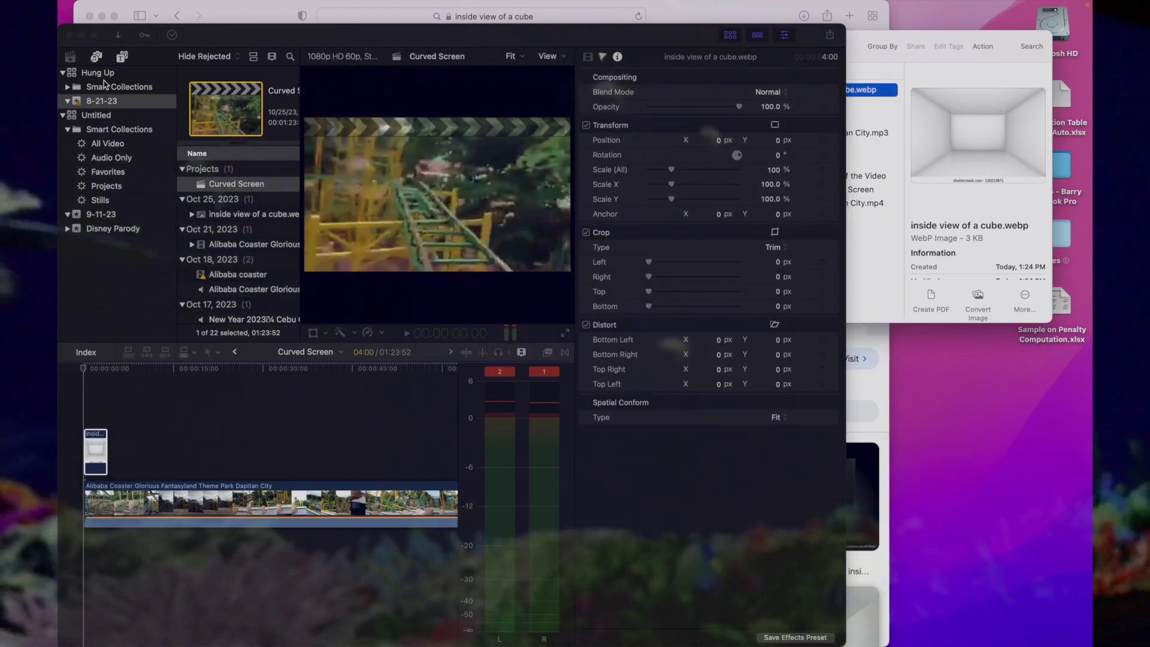
# Select the cube image clip and raise its Scale (All) to 127%
pyautogui.click(94, 36)
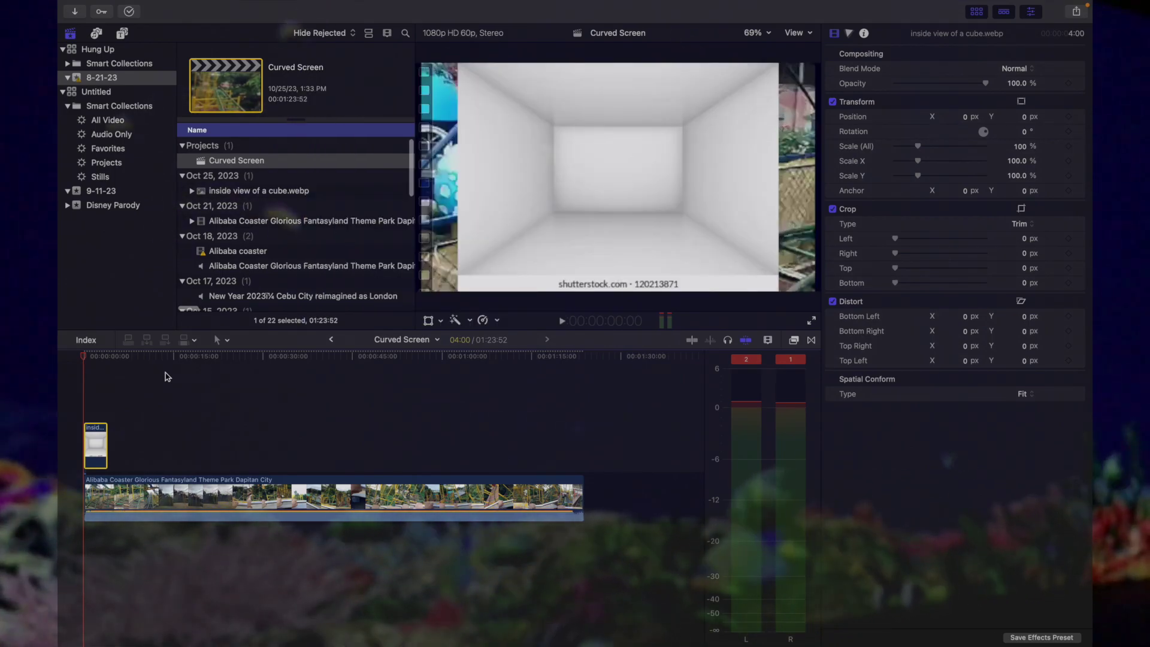
pyautogui.click(167, 376)
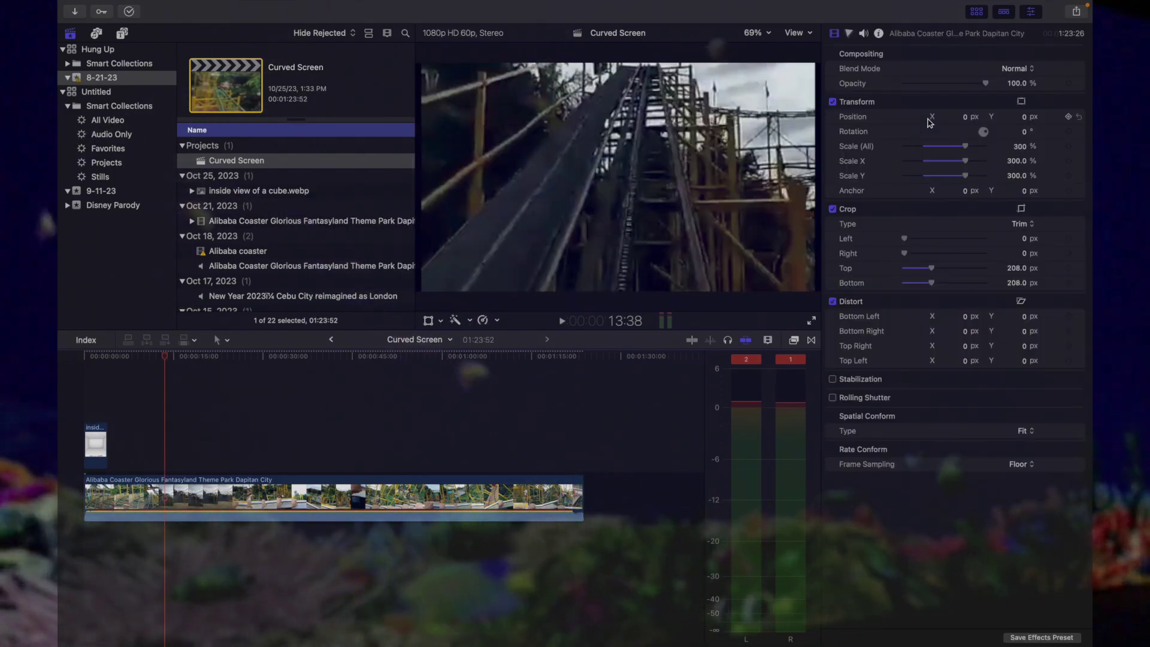
pyautogui.click(96, 446)
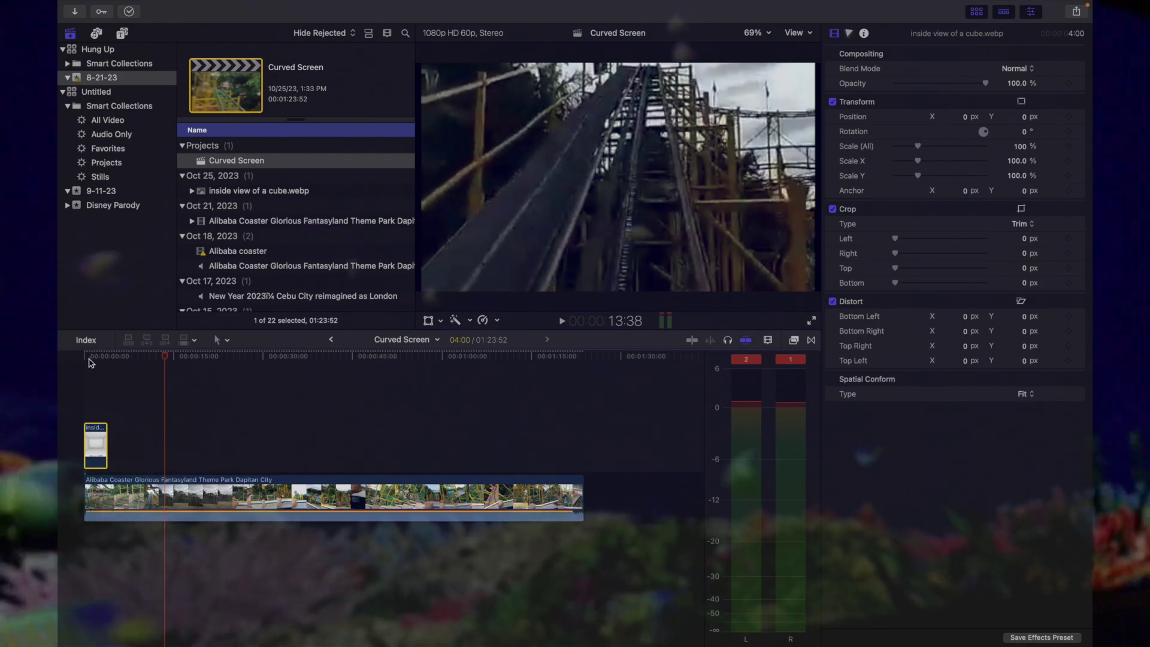
pyautogui.click(86, 358)
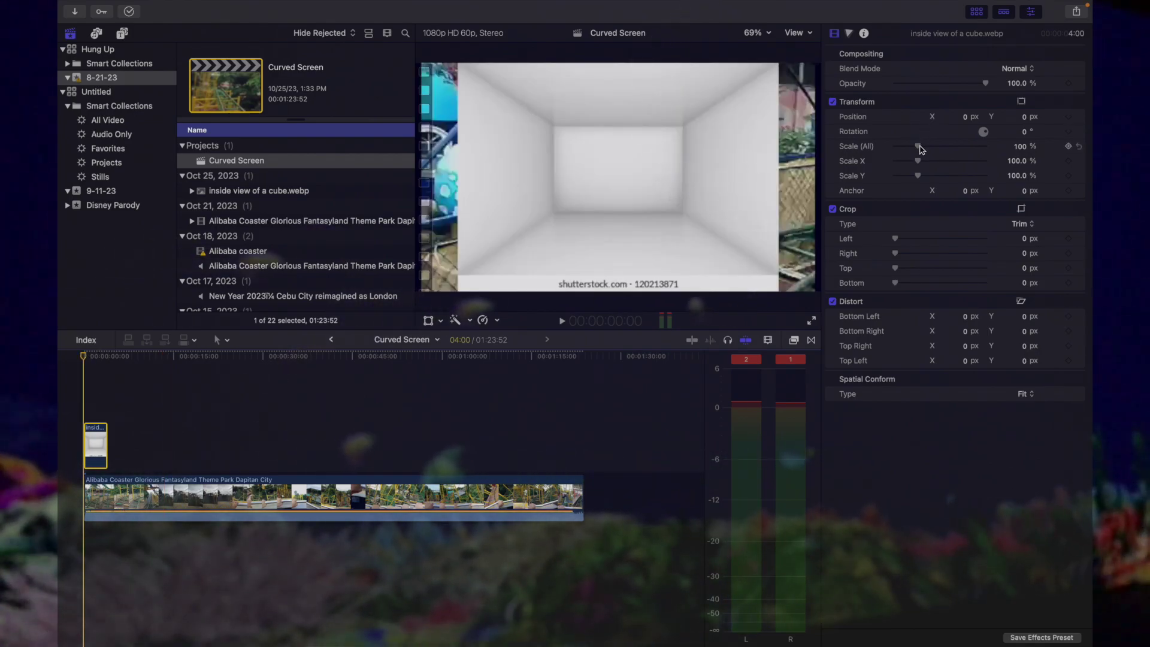
pyautogui.moveTo(920, 148); pyautogui.dragTo(923, 149)
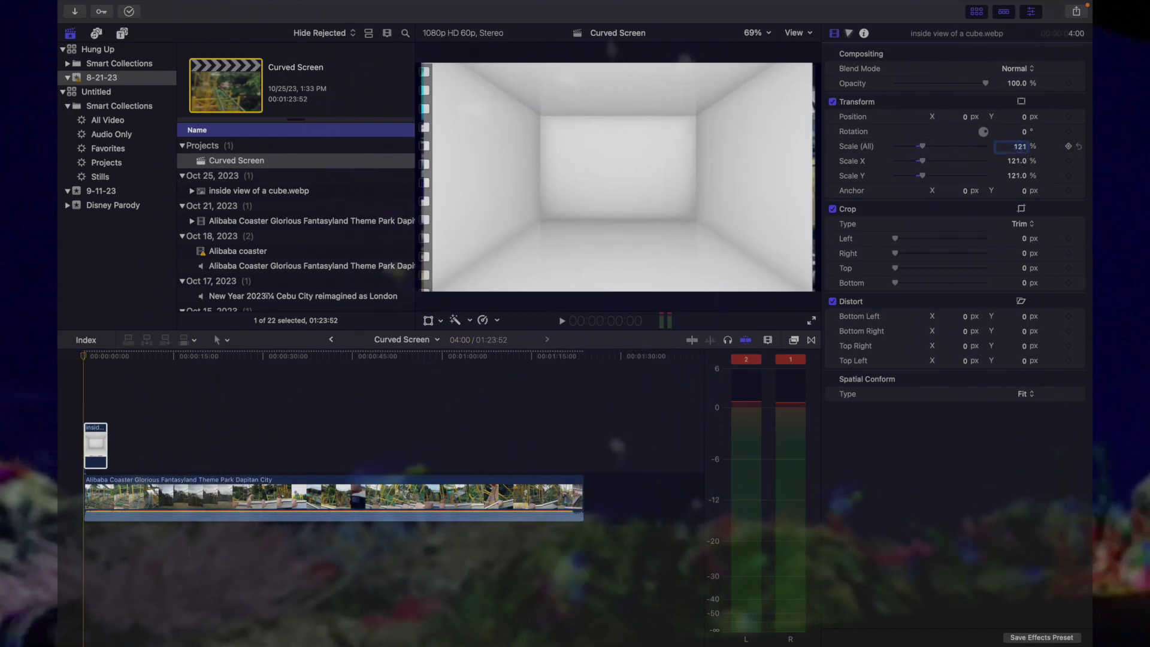
pyautogui.press('Up')
pyautogui.press('Up')
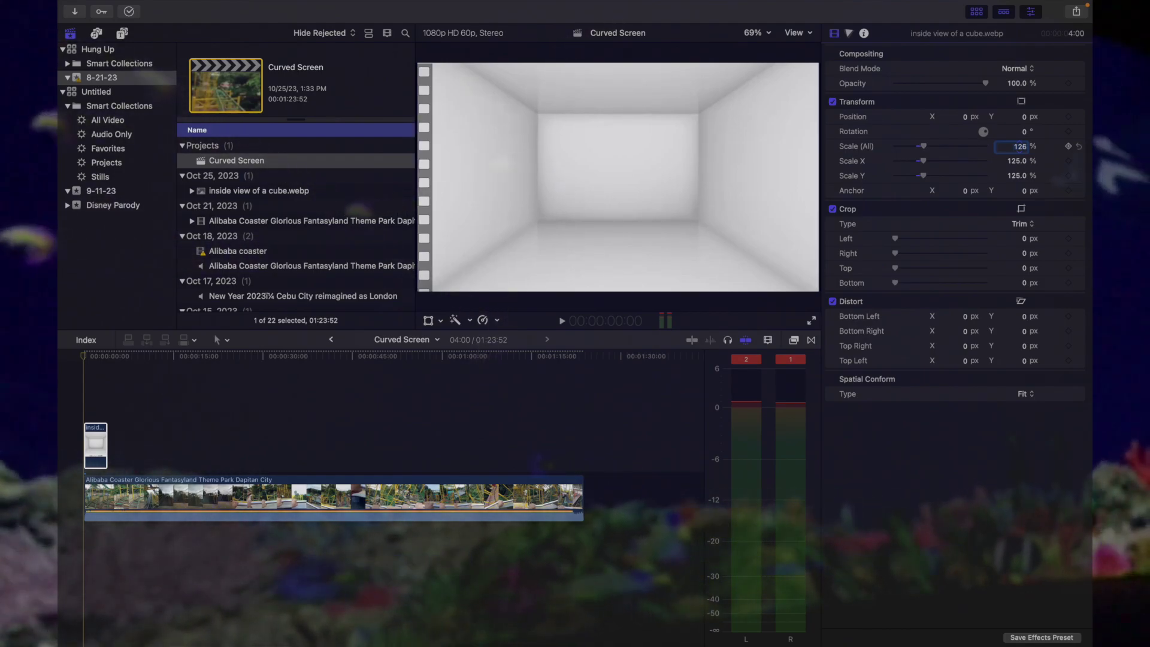
pyautogui.press('Up')
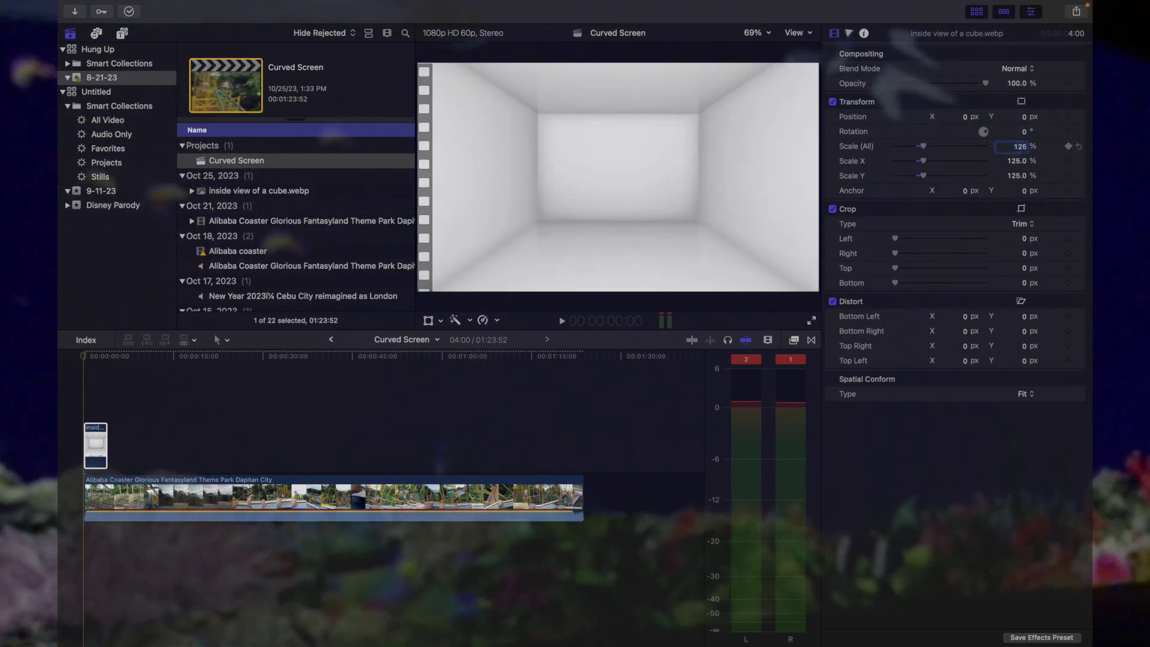
pyautogui.press('Up')
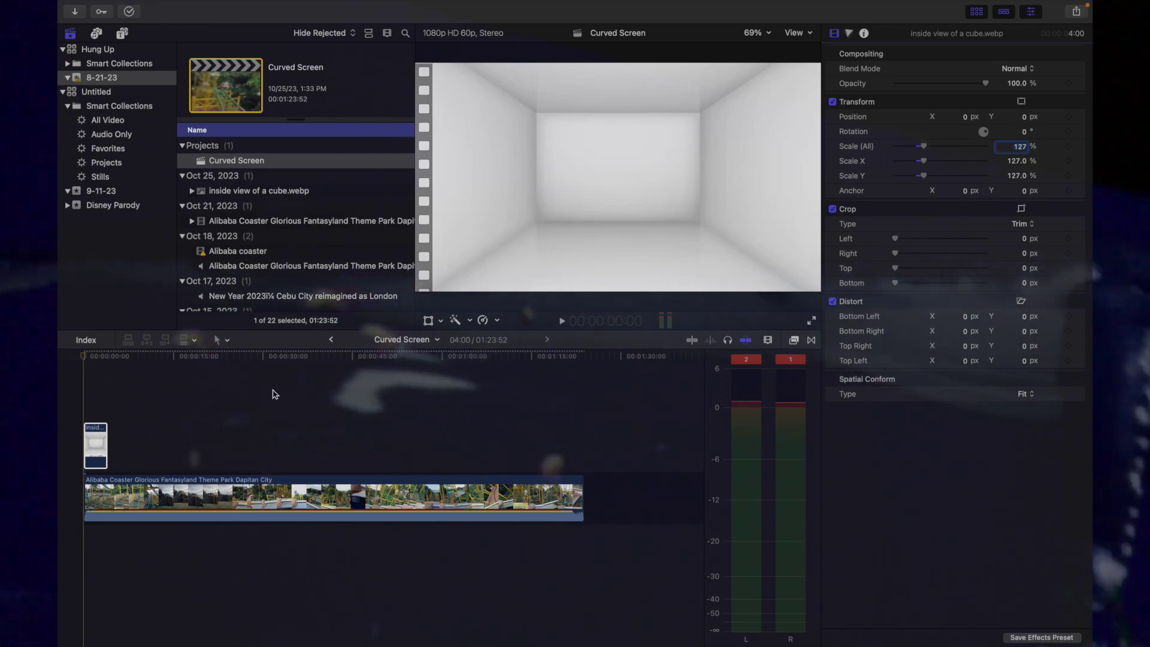
pyautogui.click(114, 498)
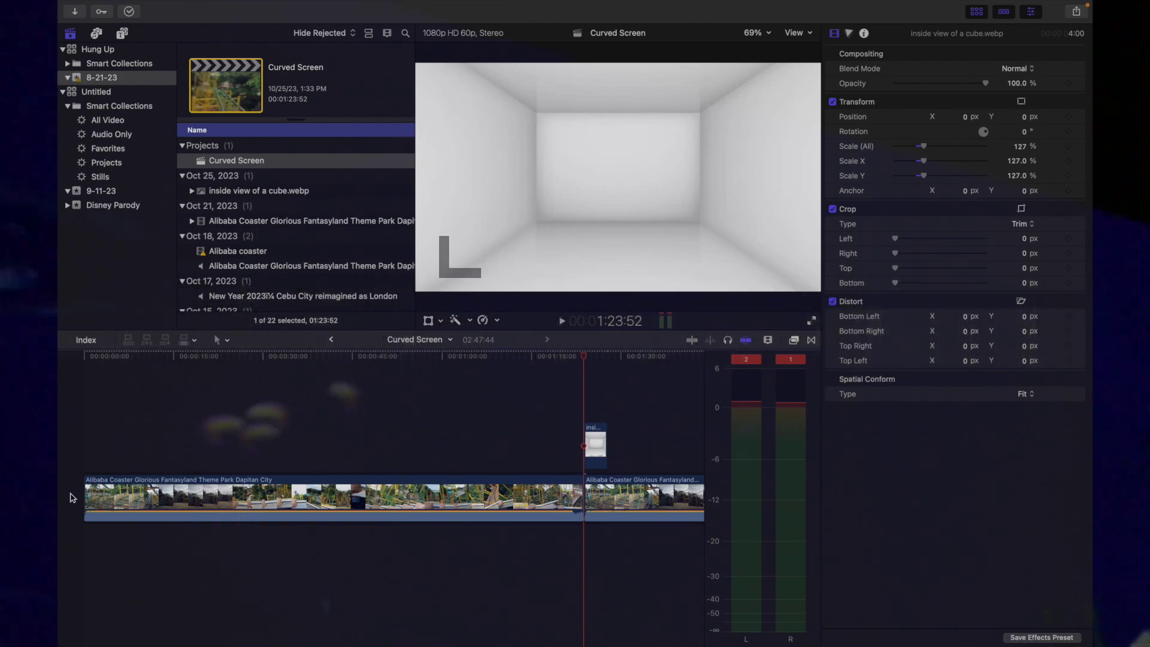
# Place the coaster clip above the cube image, detaching and deleting its audio
pyautogui.moveTo(98, 505); pyautogui.dragTo(83, 371)
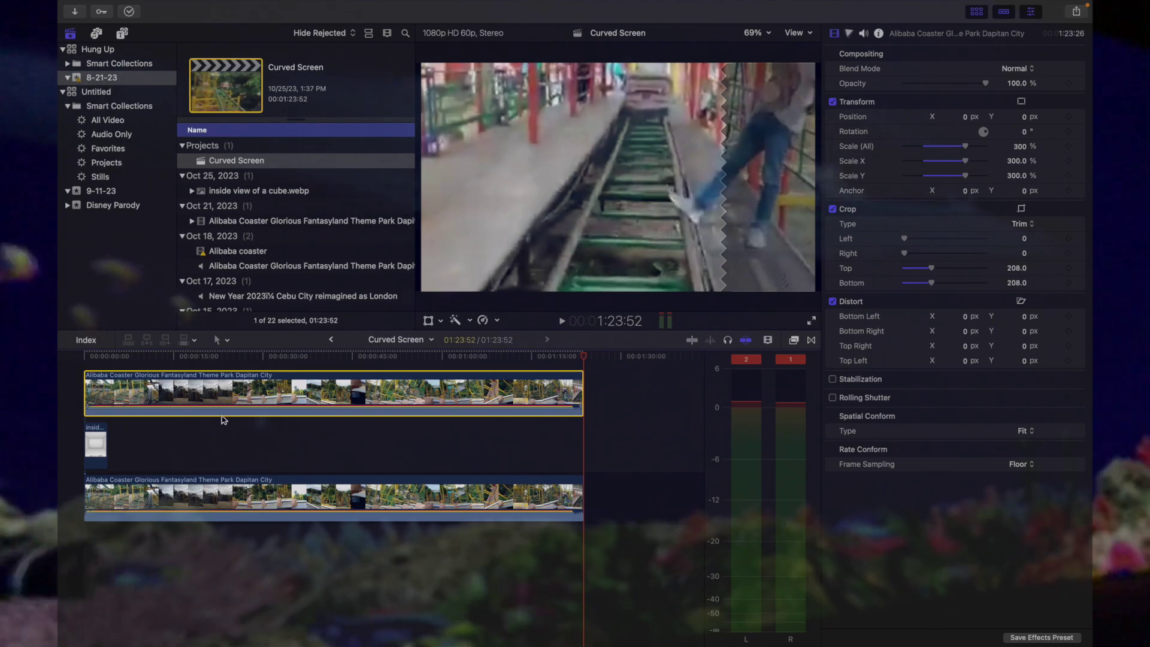
pyautogui.rightClick(253, 398)
pyautogui.click(290, 426)
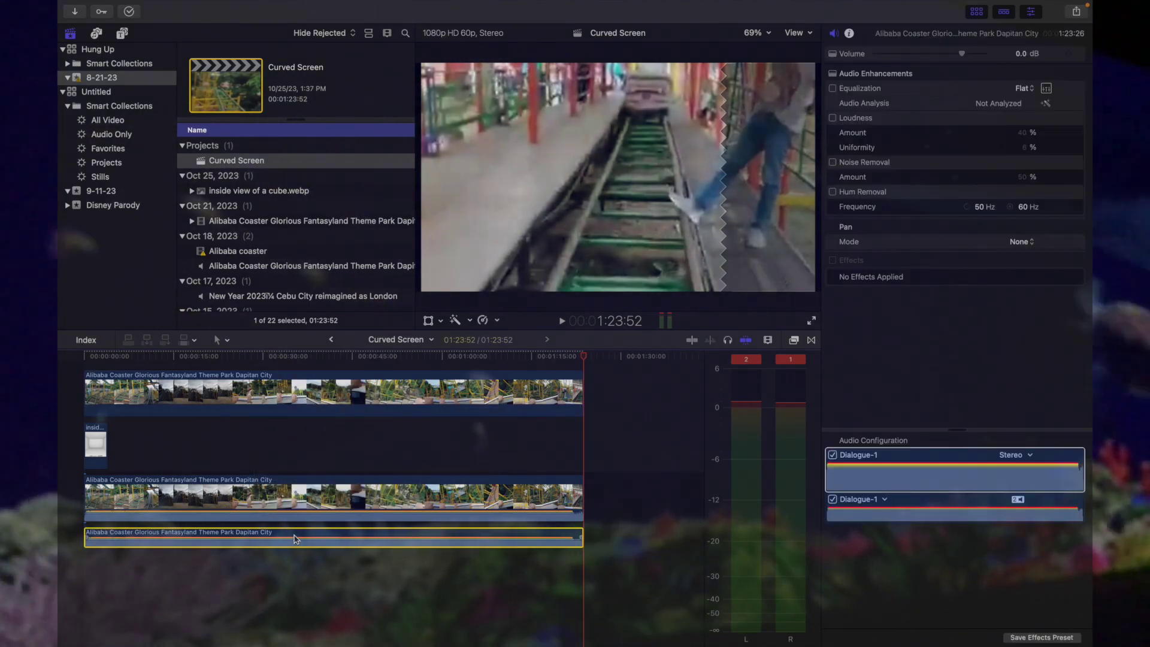
pyautogui.press('Delete')
pyautogui.click(84, 355)
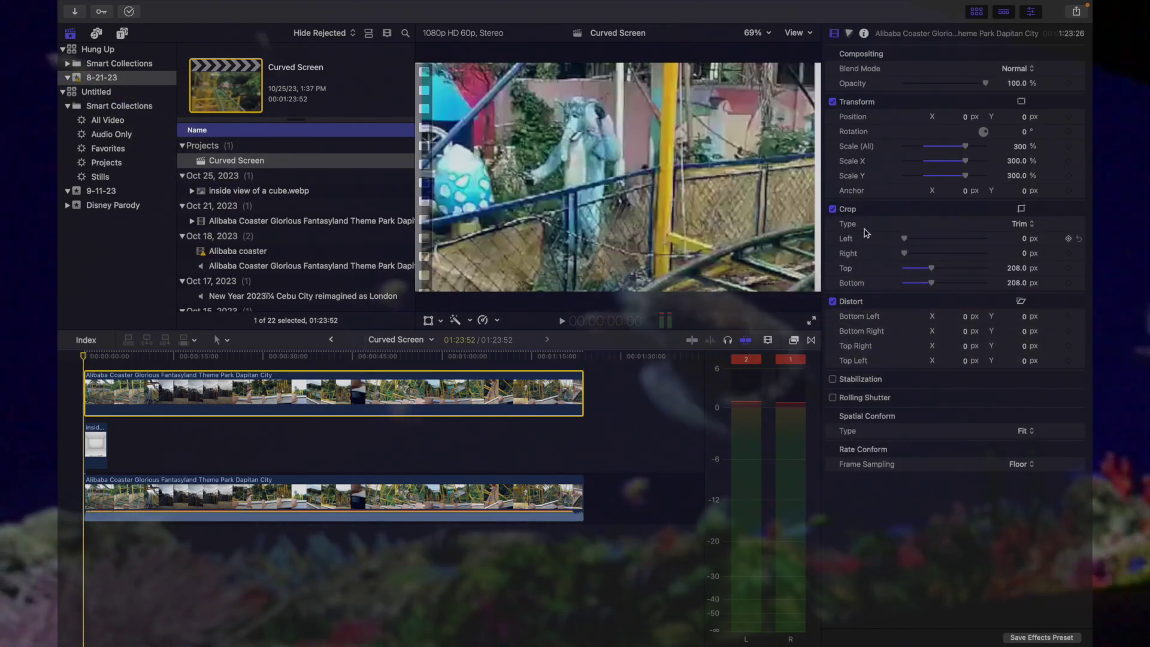
# Crop the upper coaster clip 105 px on the left and right
pyautogui.moveTo(905, 242); pyautogui.dragTo(911, 244)
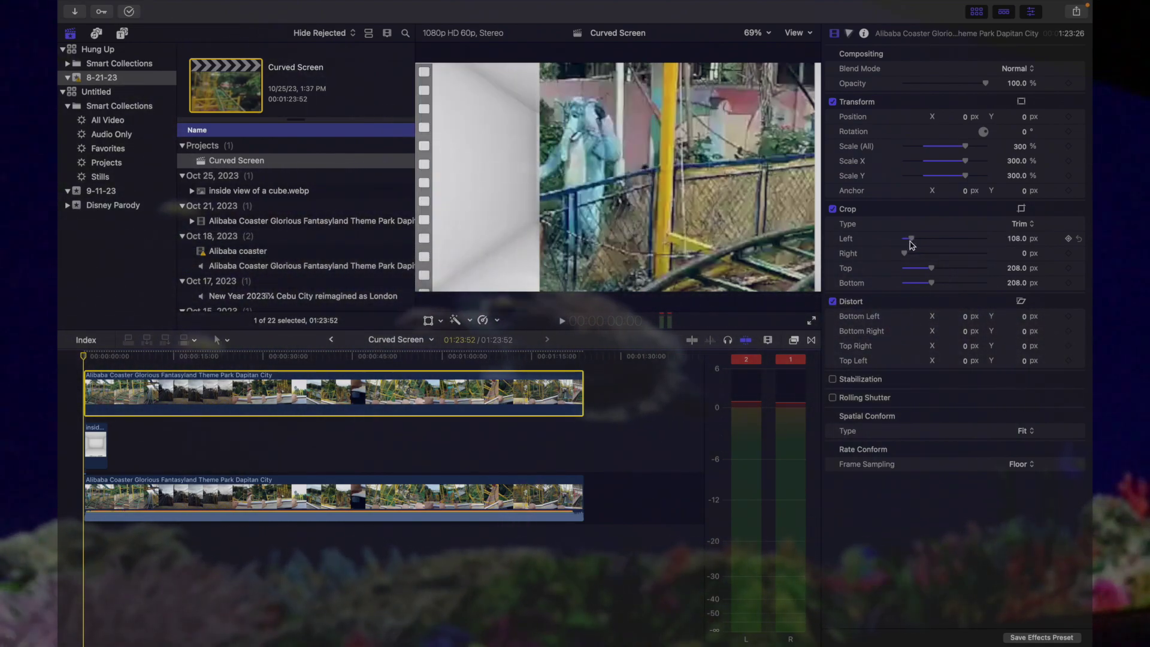
pyautogui.press('End')
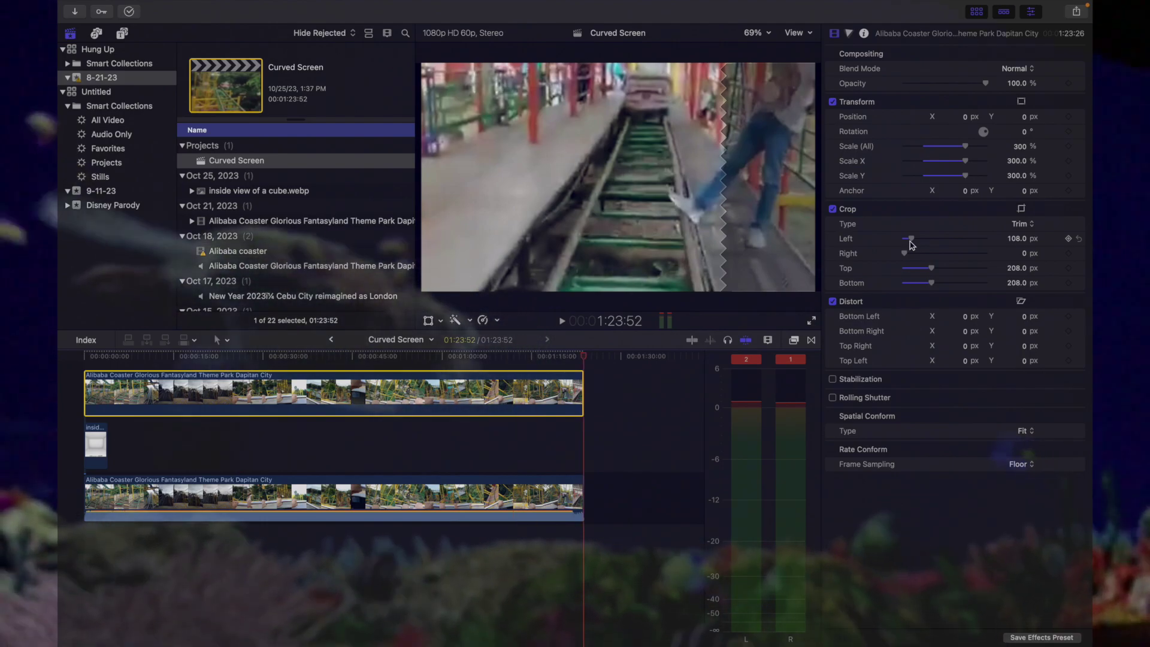
pyautogui.press('space')
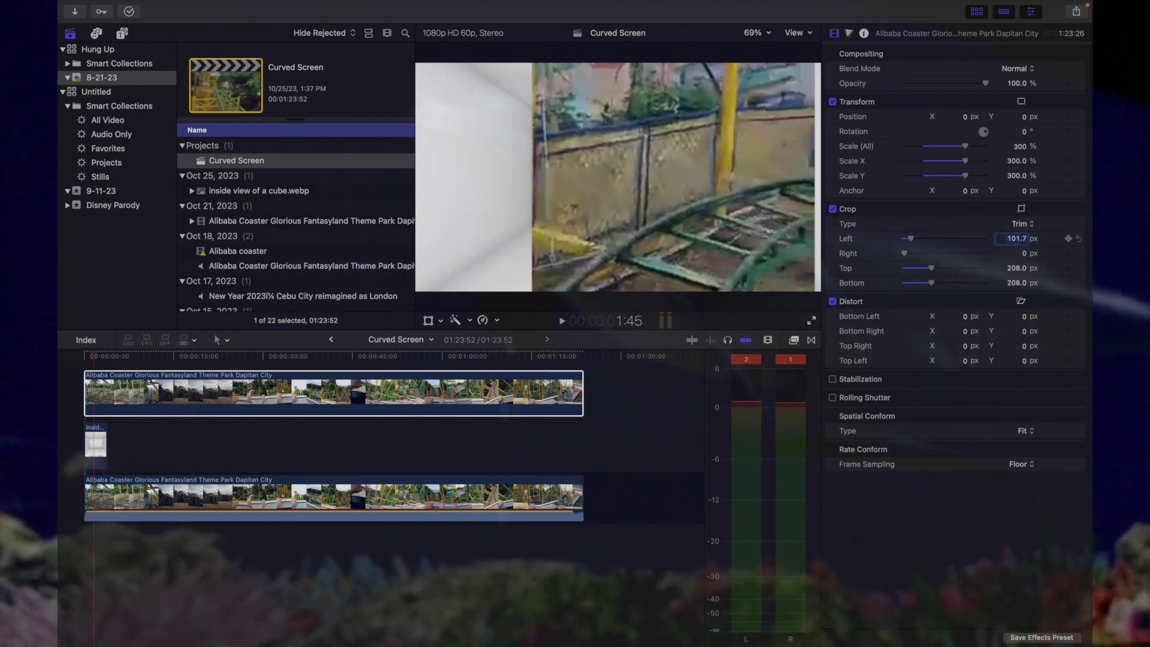
pyautogui.press('Down')
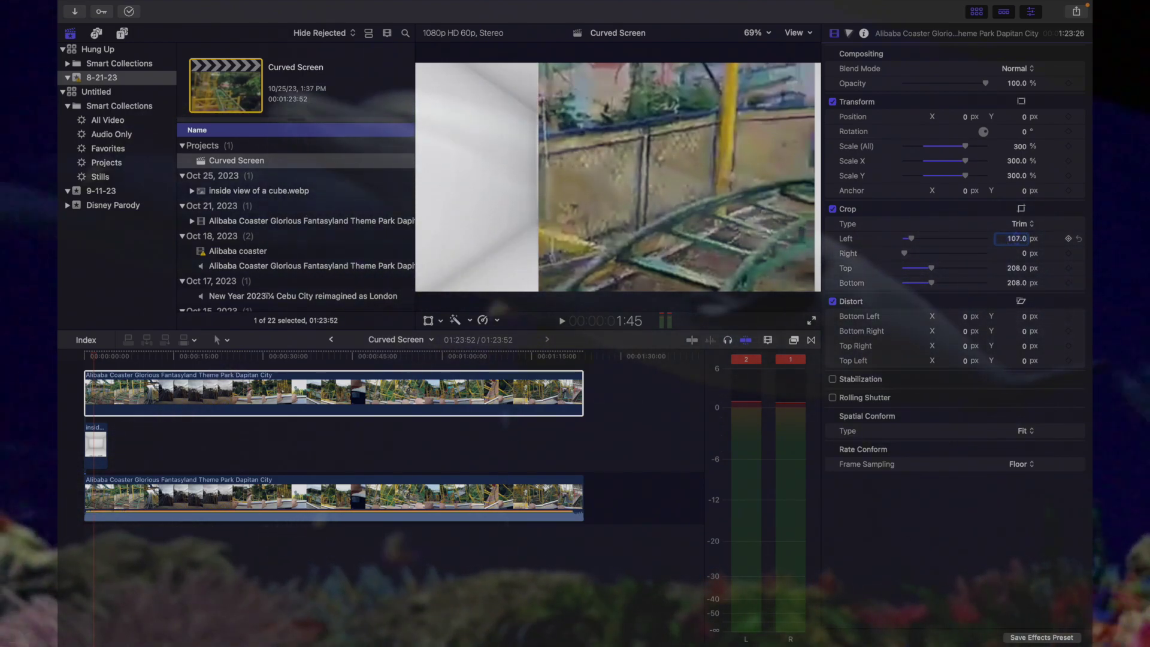
pyautogui.write('1')
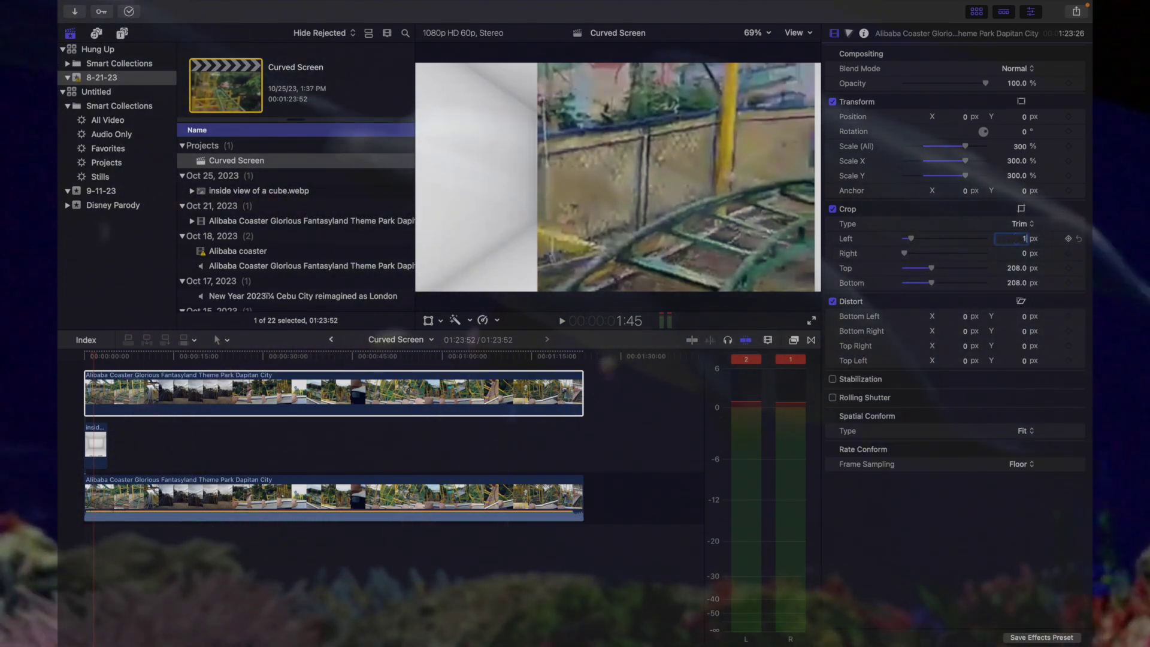
pyautogui.write('05')
pyautogui.press('Return')
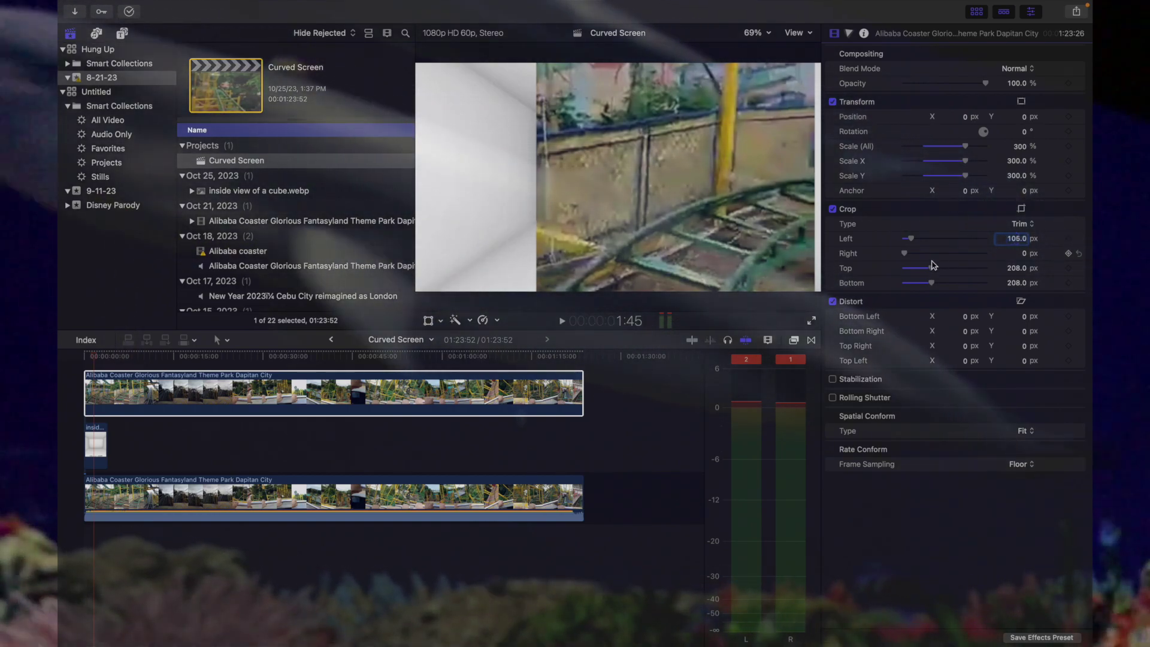
pyautogui.moveTo(903, 252); pyautogui.dragTo(911, 256)
pyautogui.press('Tab')
pyautogui.write('10')
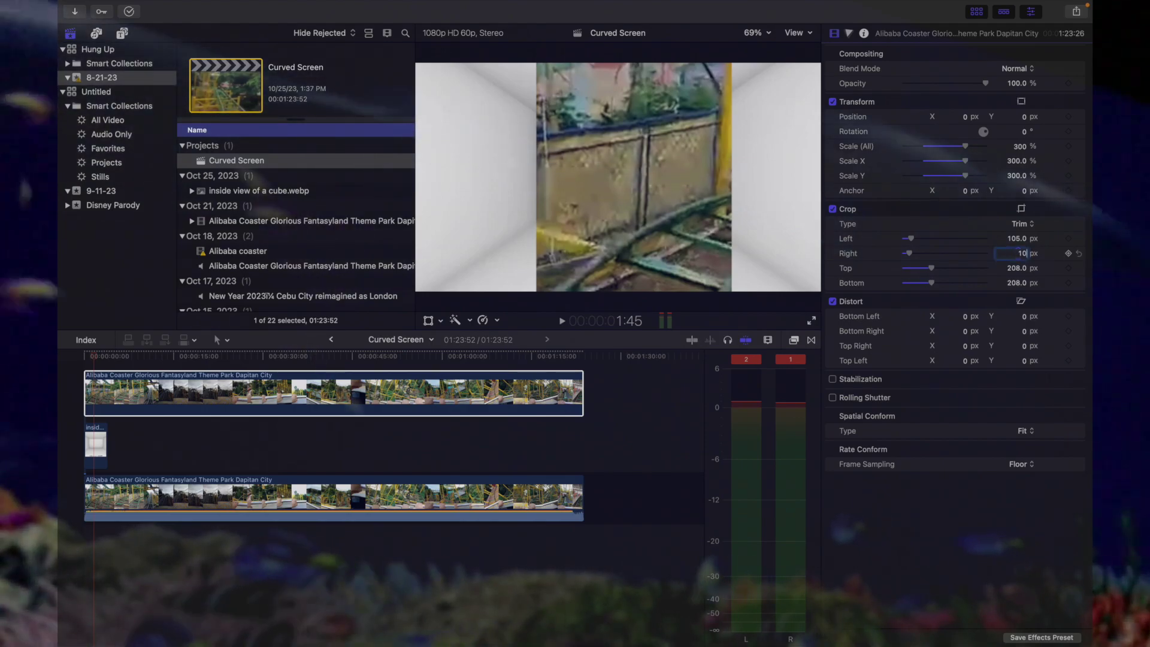
pyautogui.write('5')
pyautogui.press('Return')
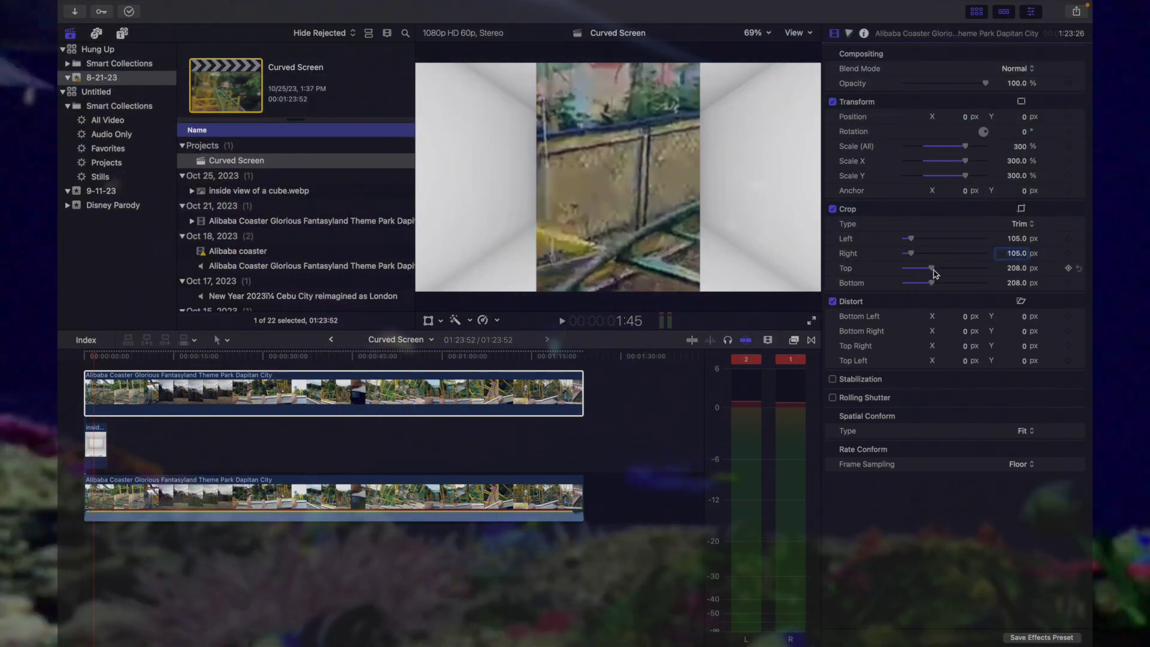
# Crop the upper coaster clip 254 px on the top and bottom
pyautogui.moveTo(932, 273); pyautogui.dragTo(940, 275)
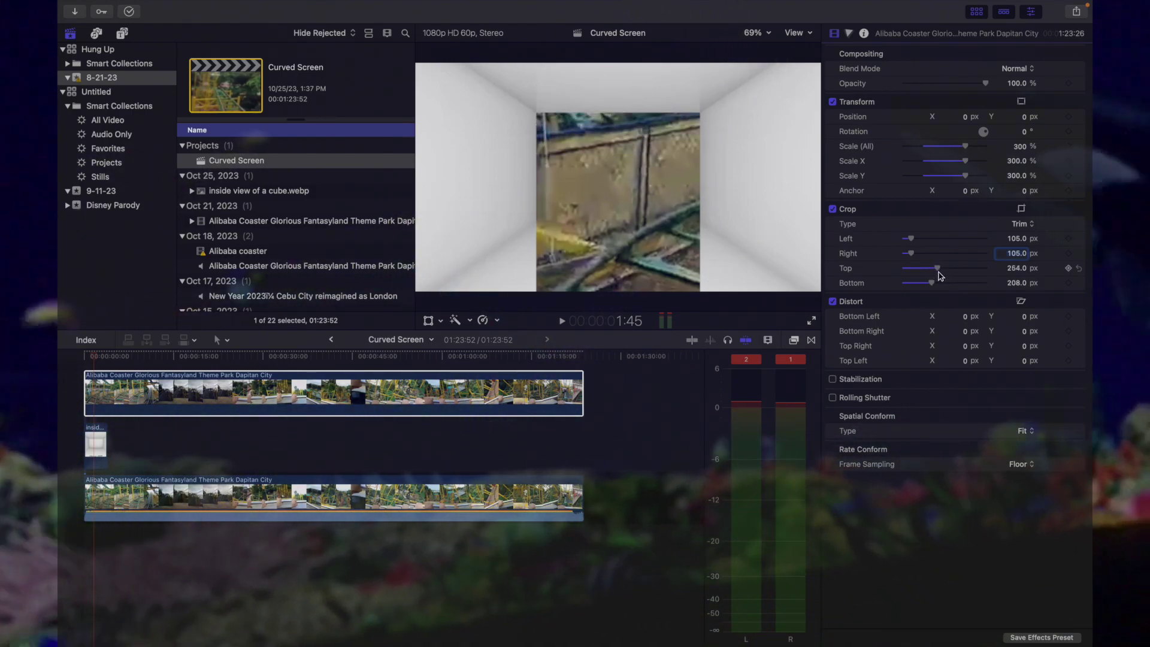
pyautogui.write('2')
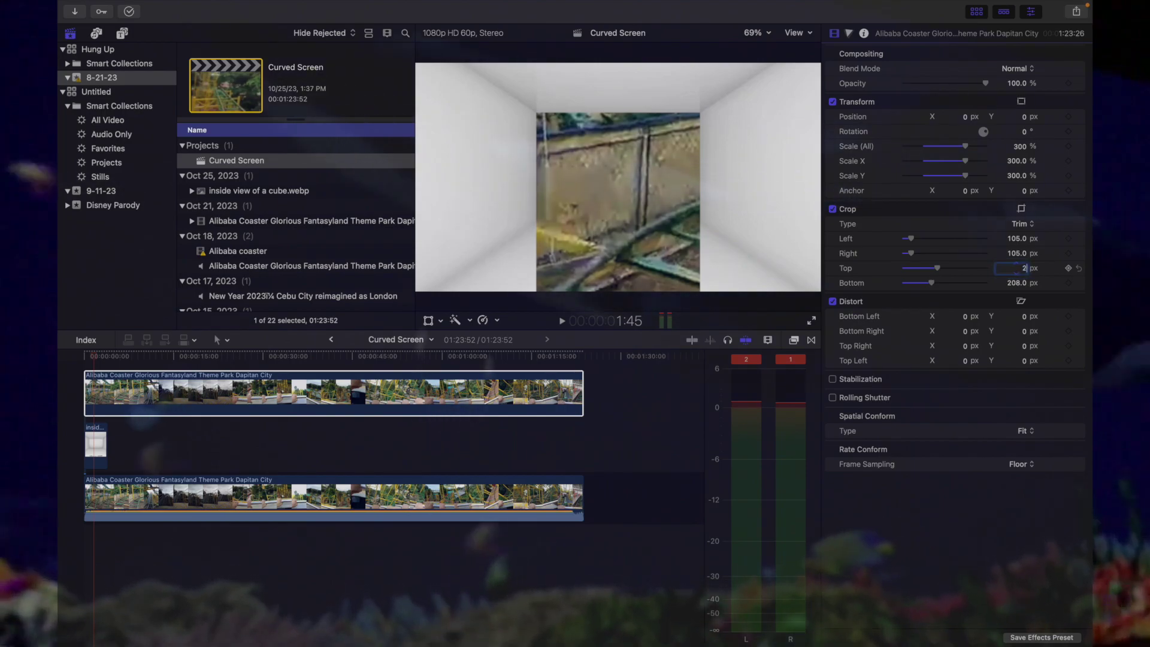
pyautogui.write('53')
pyautogui.press('Return')
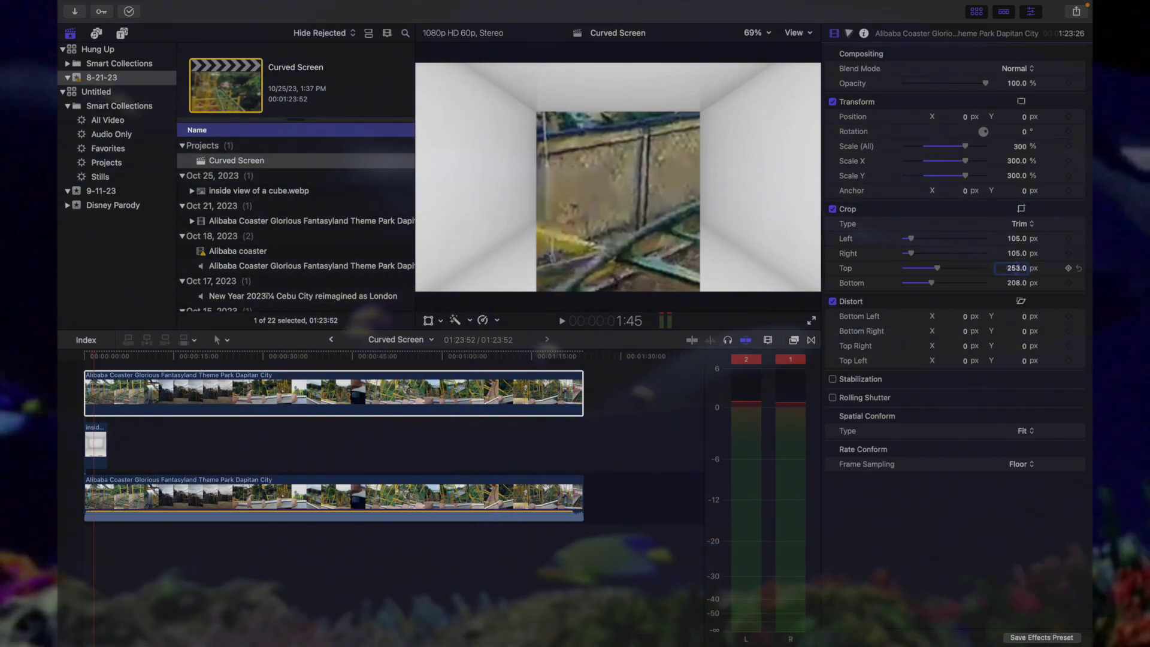
pyautogui.write('255')
pyautogui.press('Return')
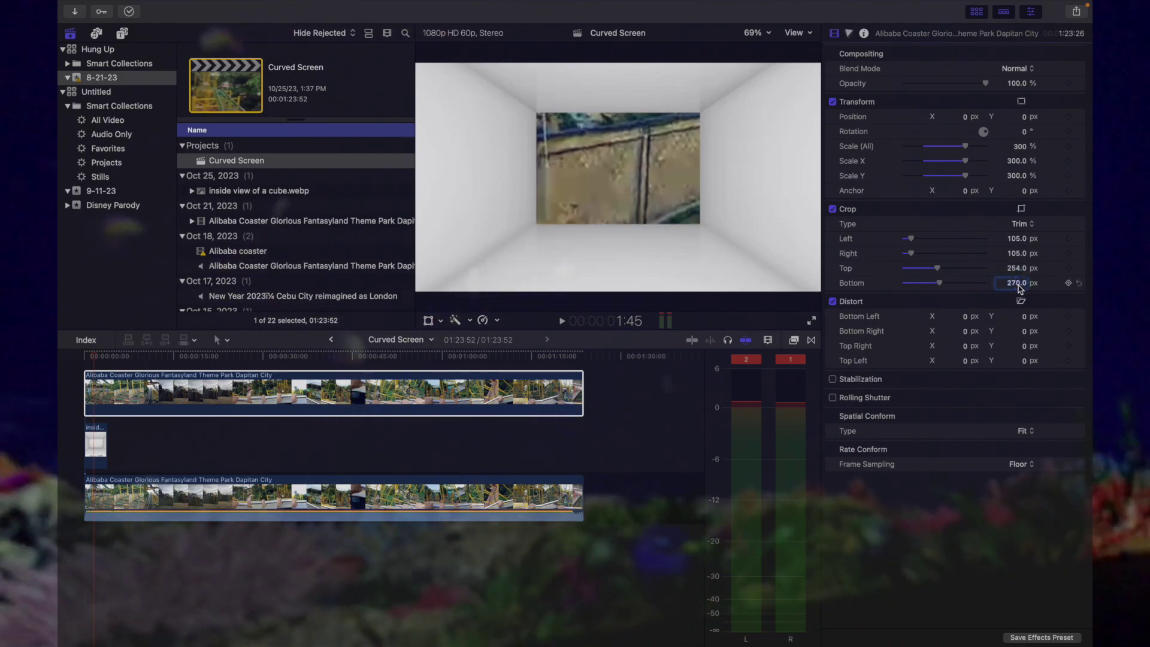
pyautogui.press('Return')
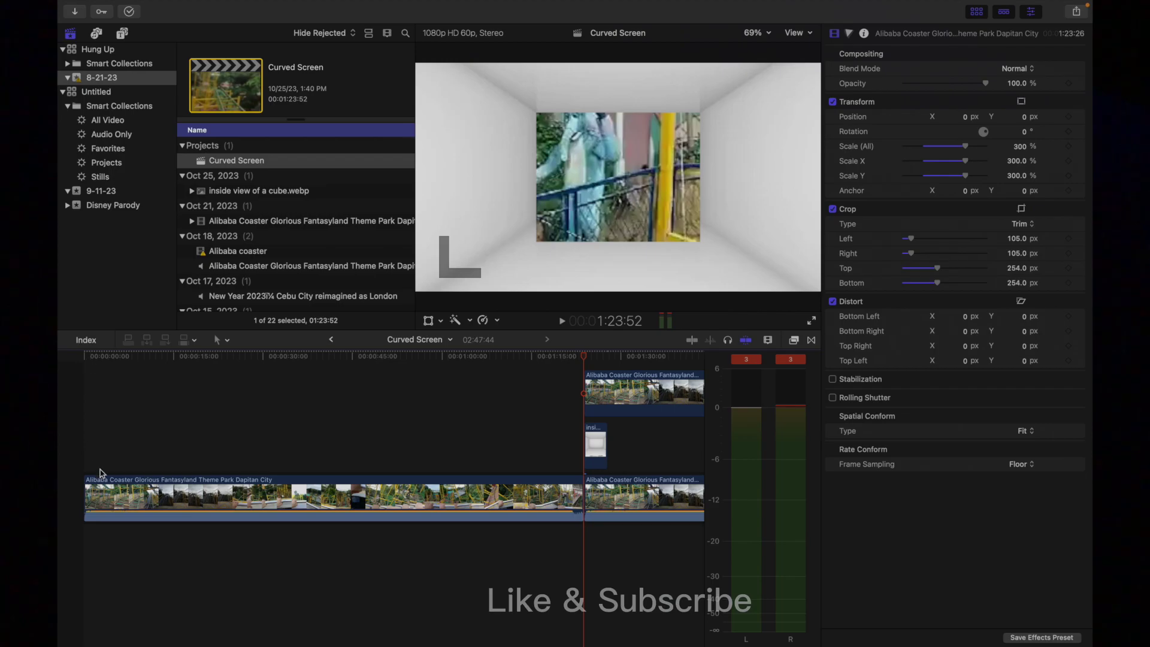
# Layer the pasted coaster copy, crop it 254 px on the right, and skew its right corners ±46
pyautogui.moveTo(108, 494); pyautogui.dragTo(72, 393)
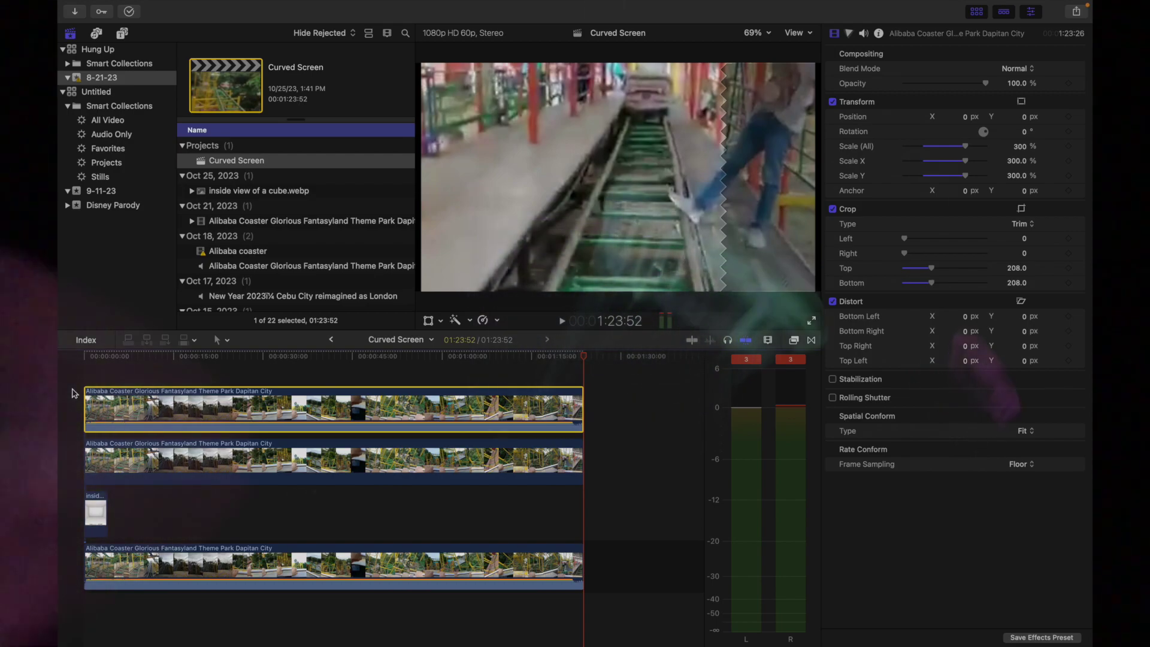
pyautogui.click(87, 357)
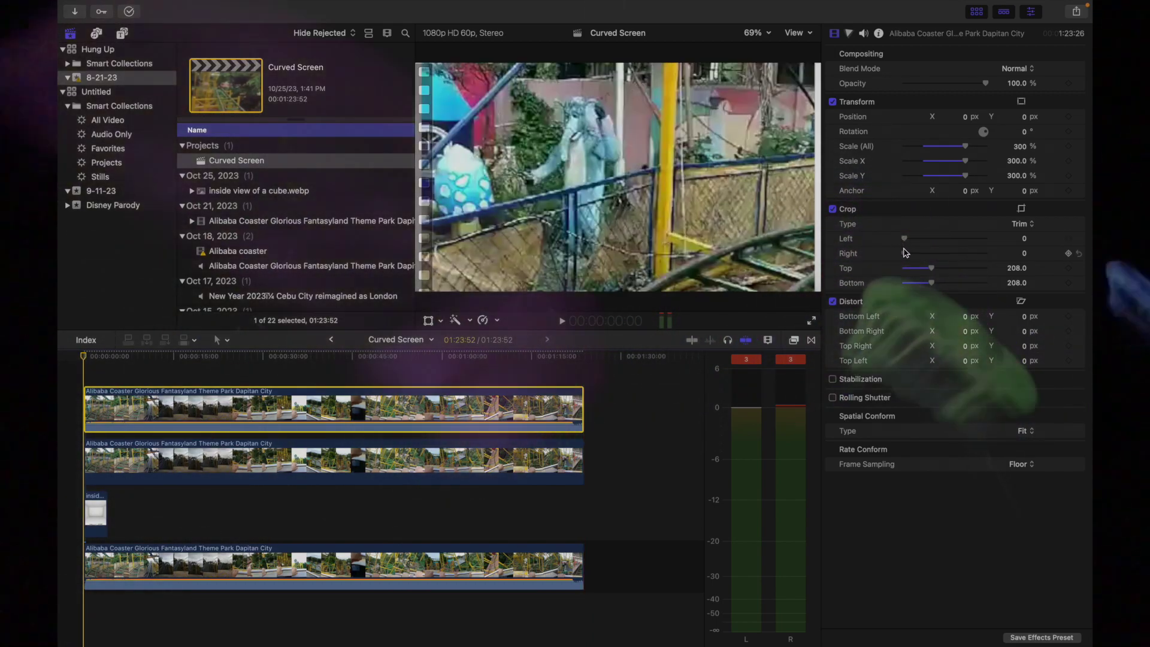
pyautogui.moveTo(904, 253); pyautogui.dragTo(926, 258)
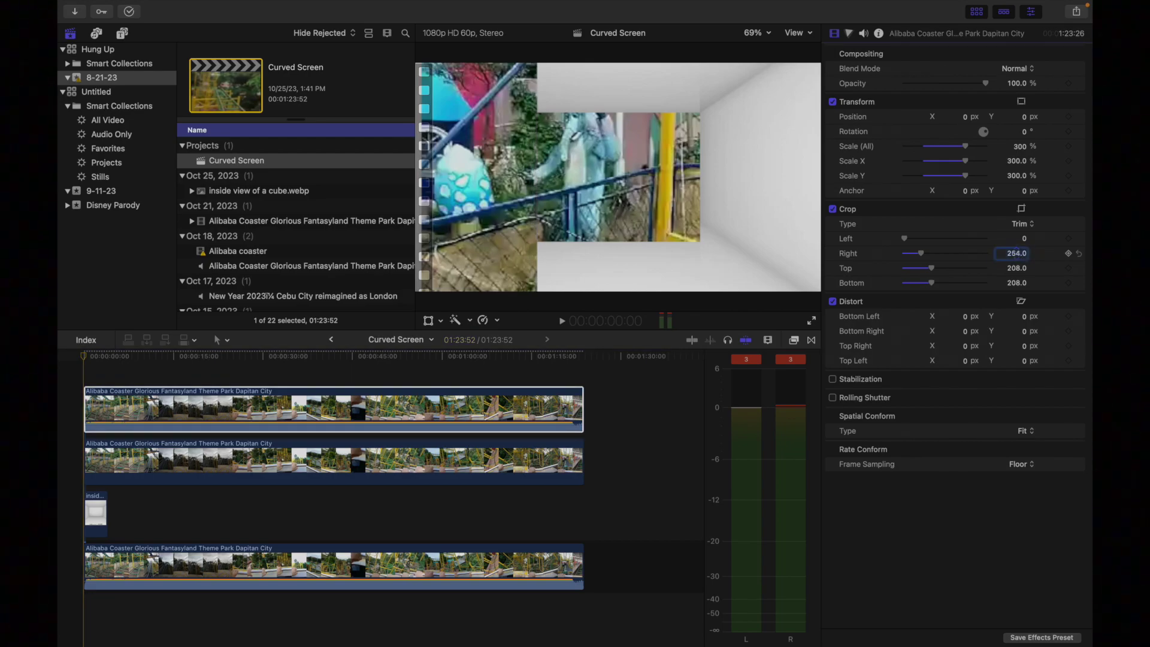
pyautogui.press('Down')
pyautogui.press('Down')
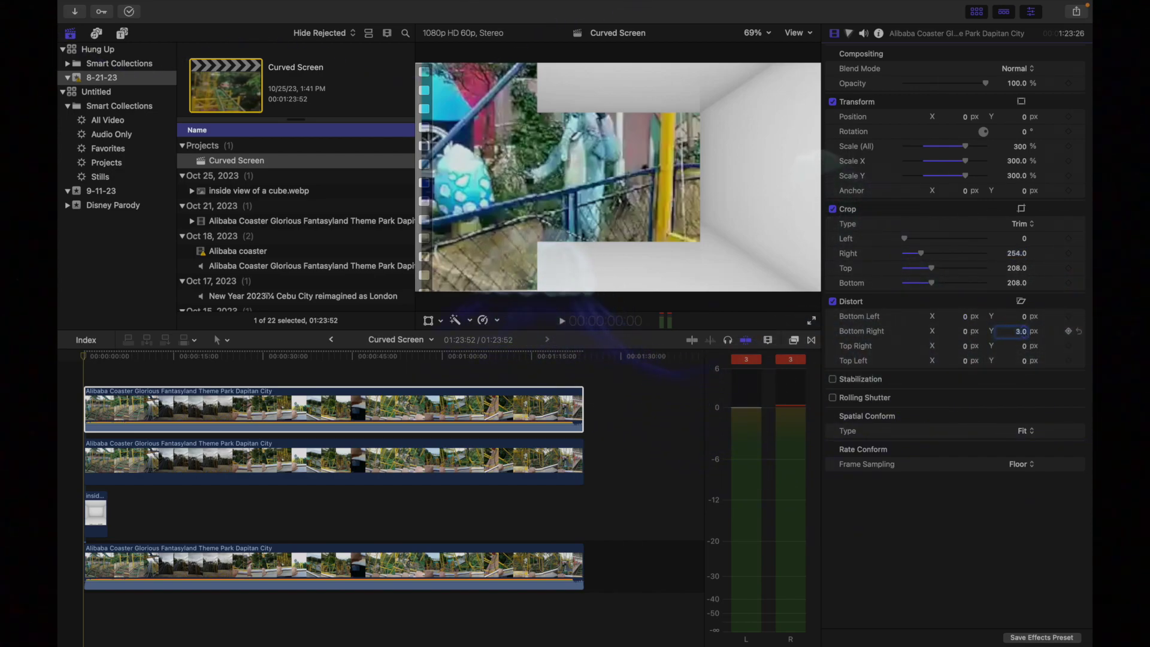
pyautogui.moveTo(1018, 331)
pyautogui.mouseDown()
pyautogui.moveTo(1018, 317)
pyautogui.moveTo(1018, 332)
pyautogui.mouseUp()
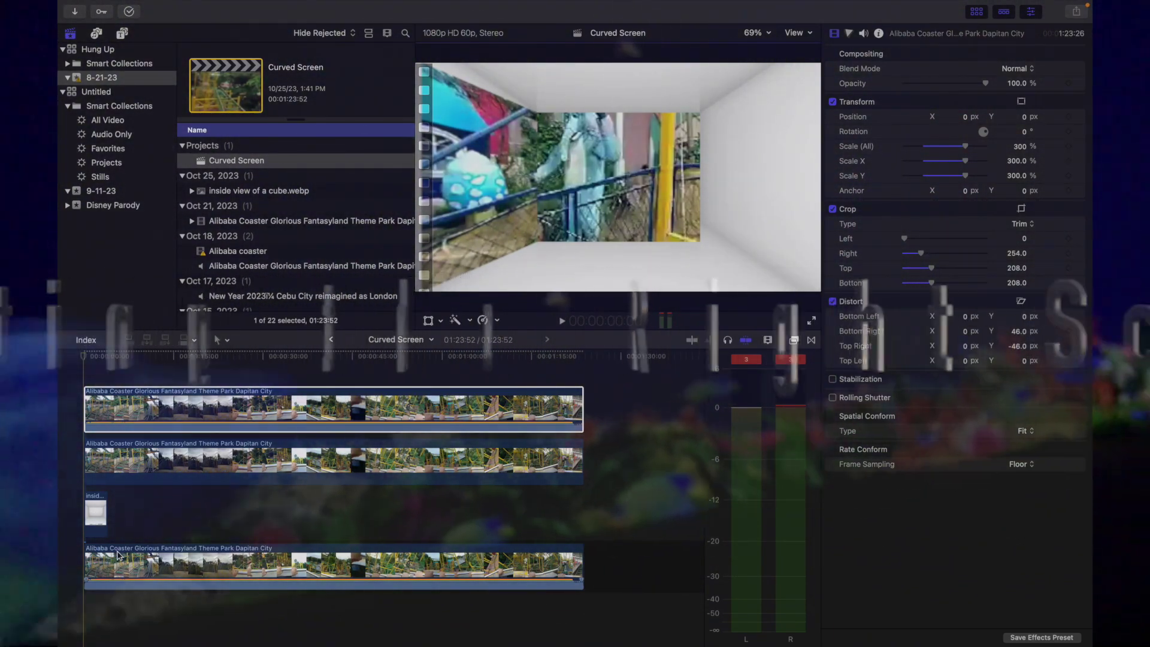
# Paste a third copy of the coaster clip onto a layer above the storyline
pyautogui.click(117, 554)
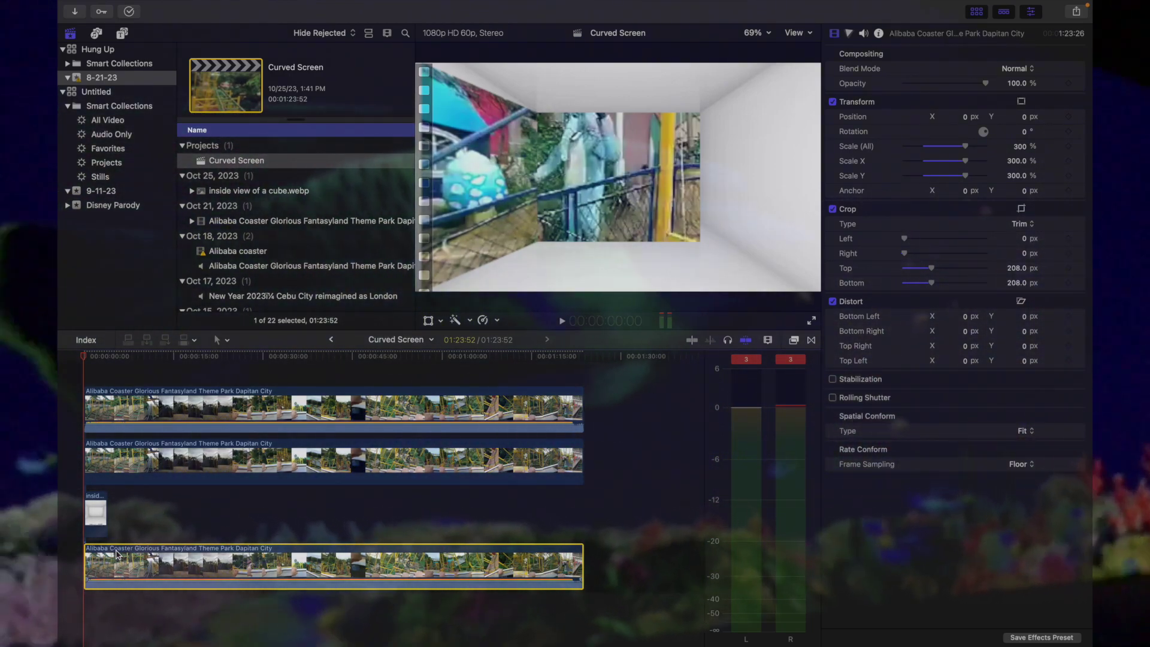
pyautogui.press('super+v')
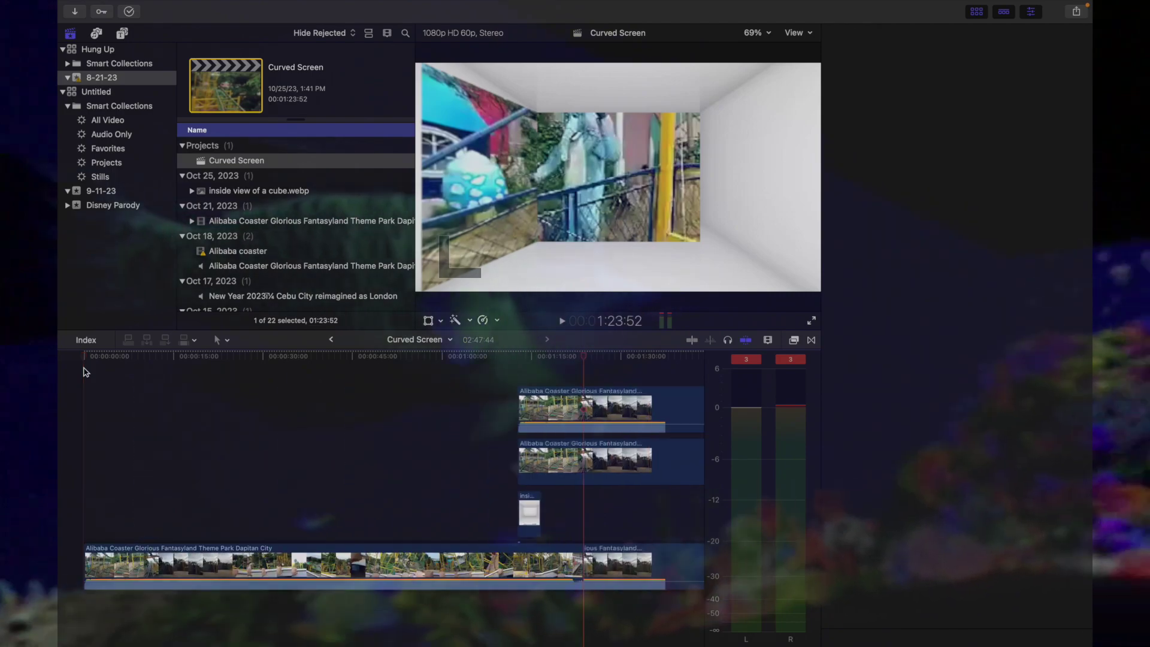
pyautogui.moveTo(143, 557); pyautogui.dragTo(103, 445)
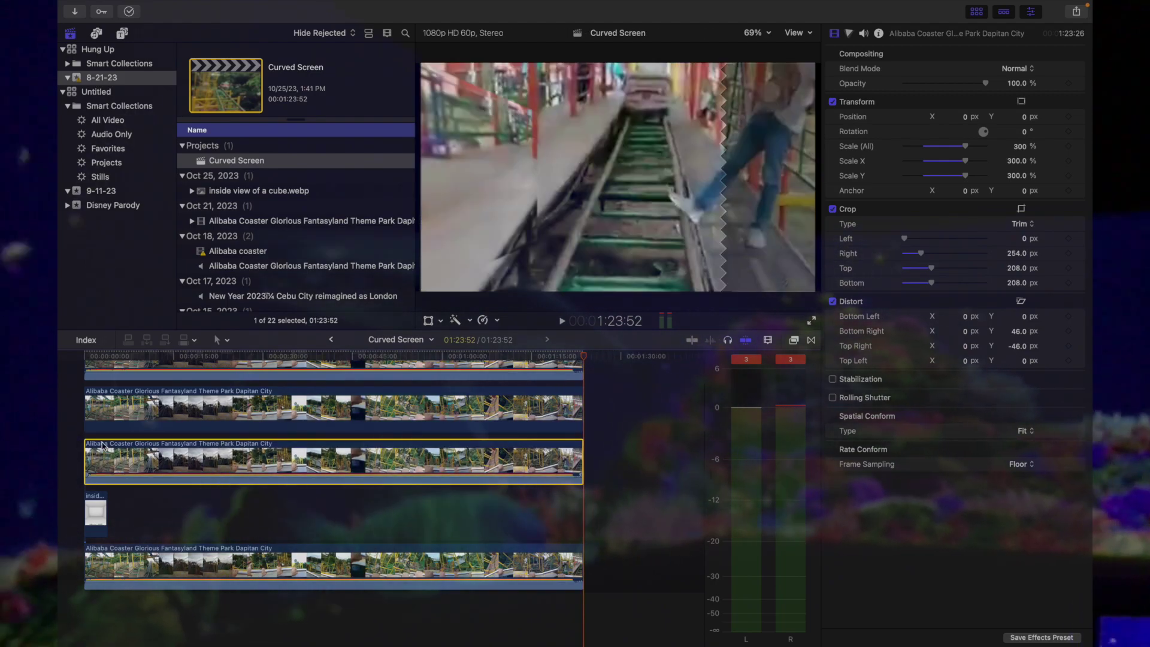
pyautogui.click(84, 356)
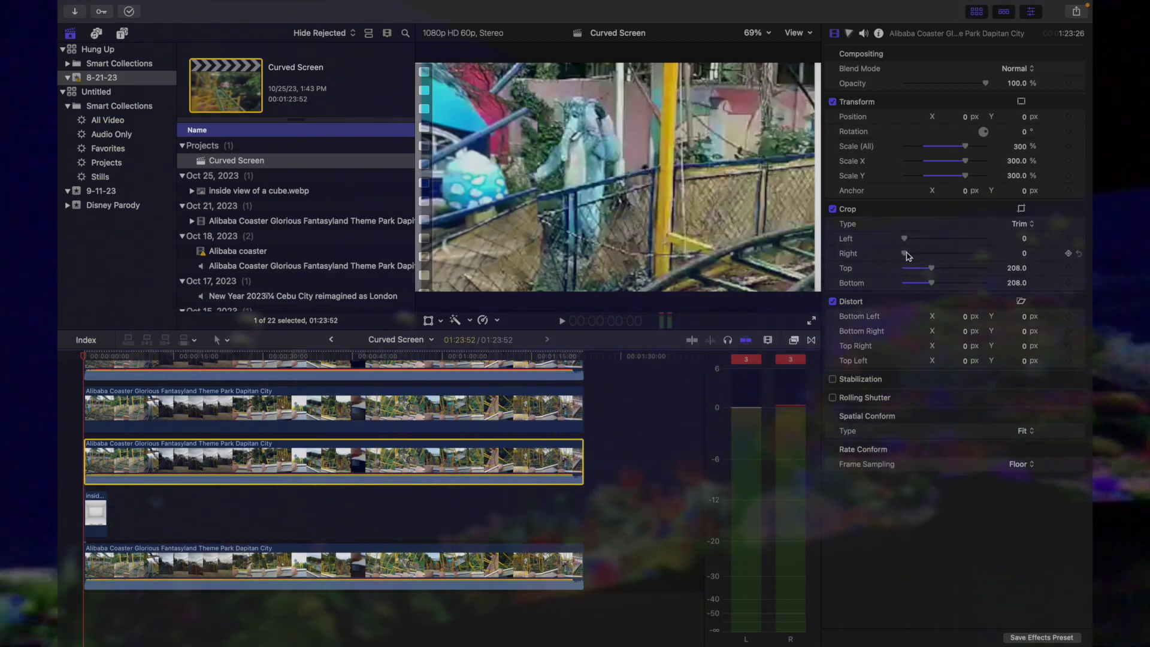
# Crop the third coaster clip 254 px on the left
pyautogui.moveTo(906, 252)
pyautogui.mouseDown()
pyautogui.moveTo(891, 257)
pyautogui.moveTo(923, 241)
pyautogui.mouseUp()
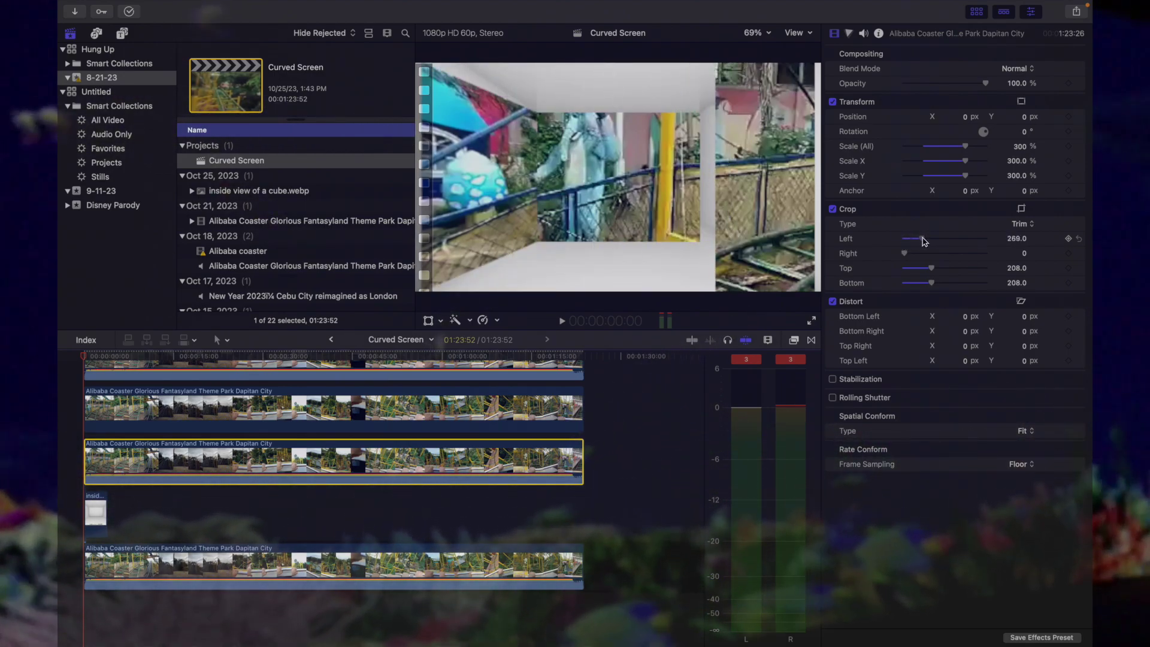
pyautogui.click(1016, 239)
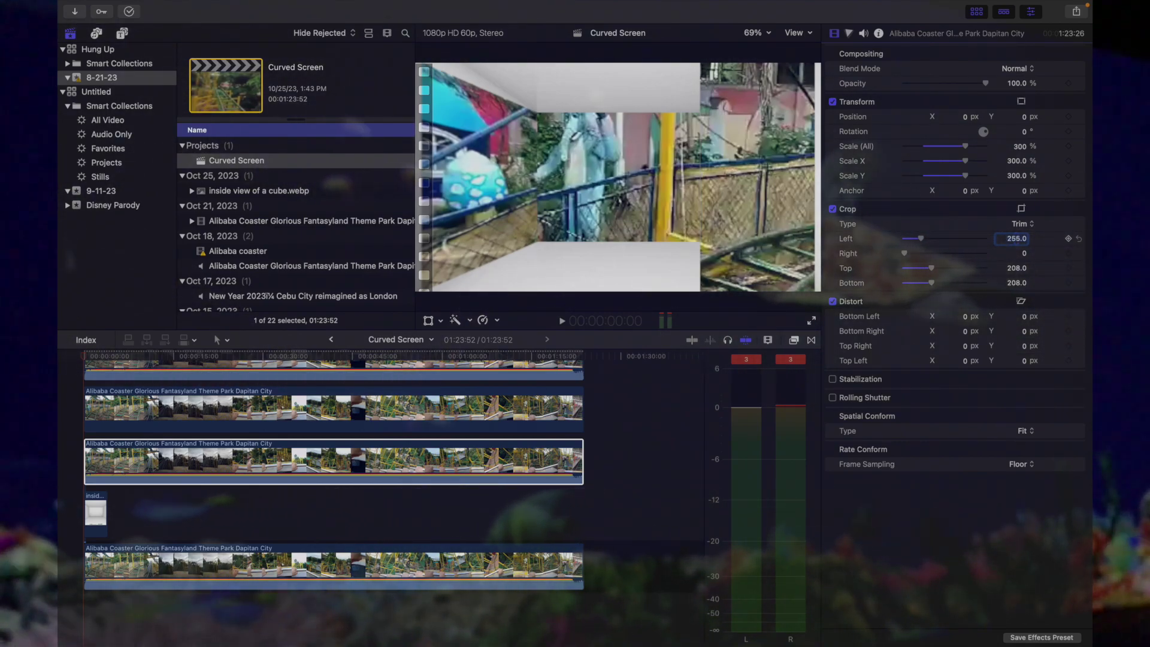
pyautogui.press('Up')
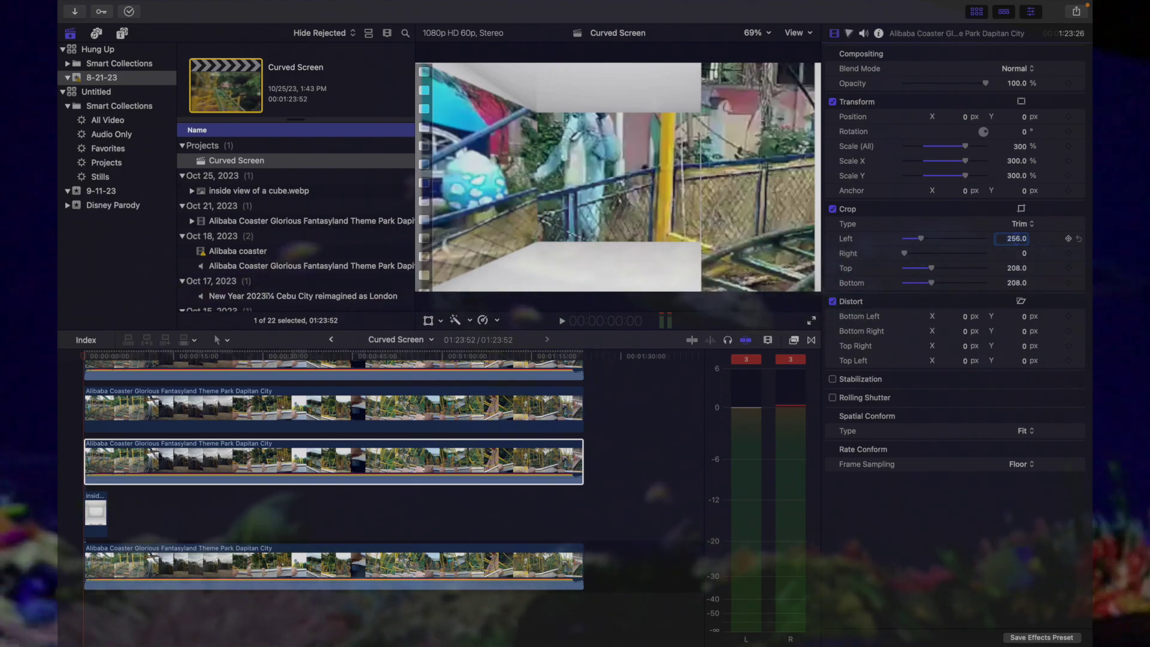
pyautogui.press('Down')
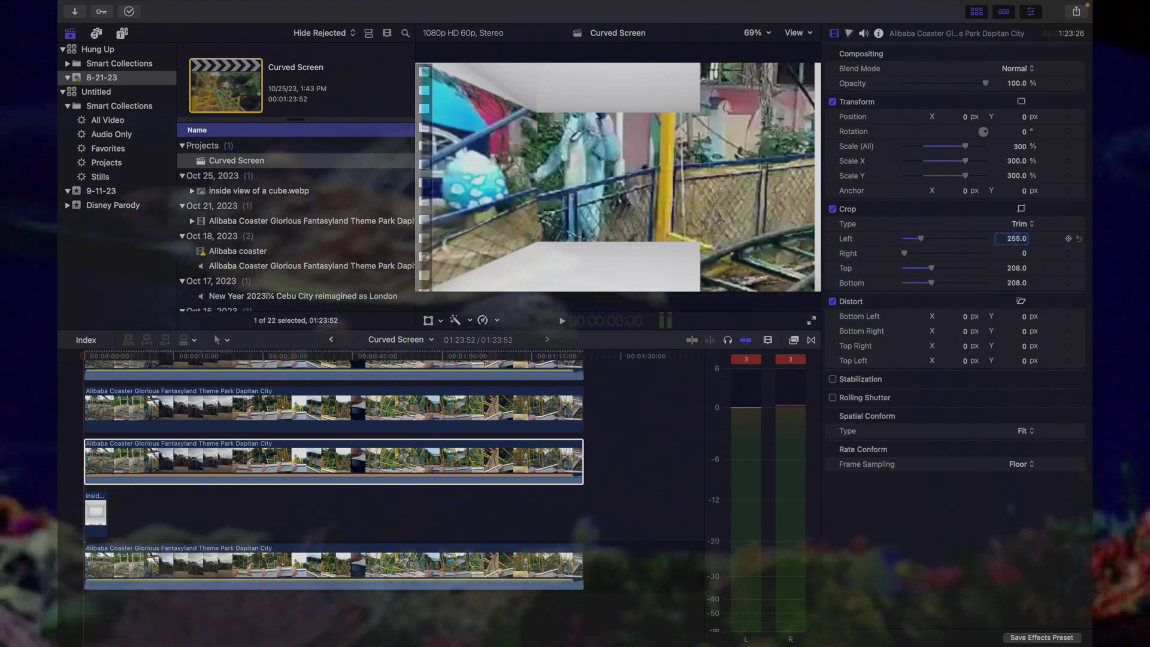
pyautogui.press('Down')
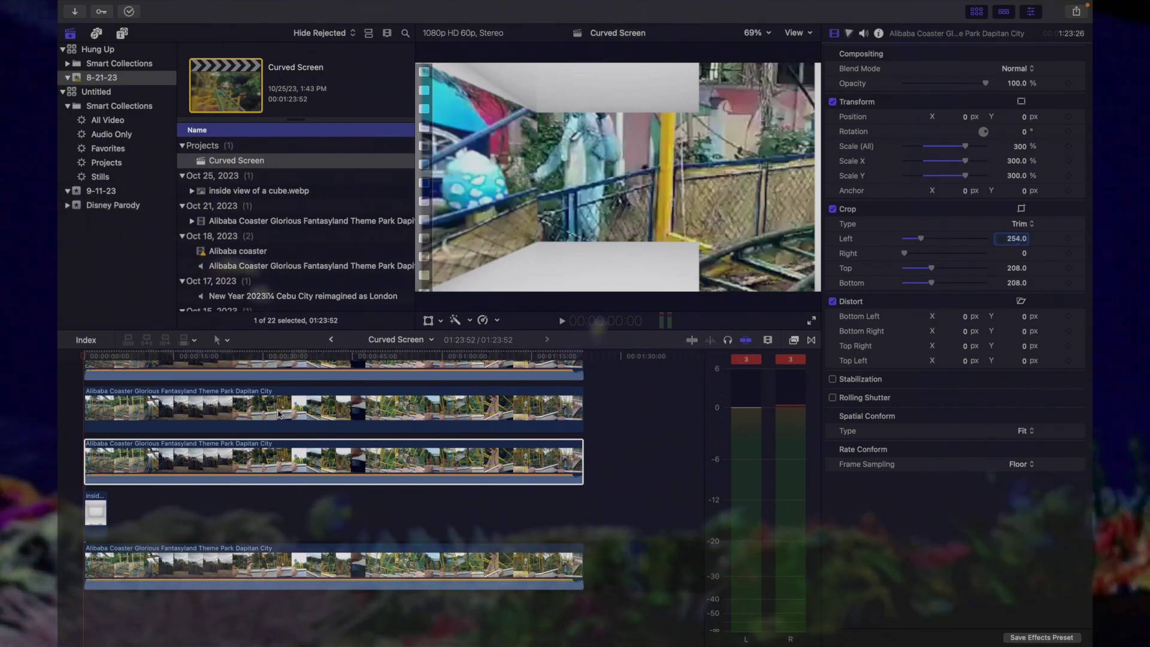
# Set the top-left corner's Y distortion to -46 and the left crop to 255
pyautogui.click(1017, 360)
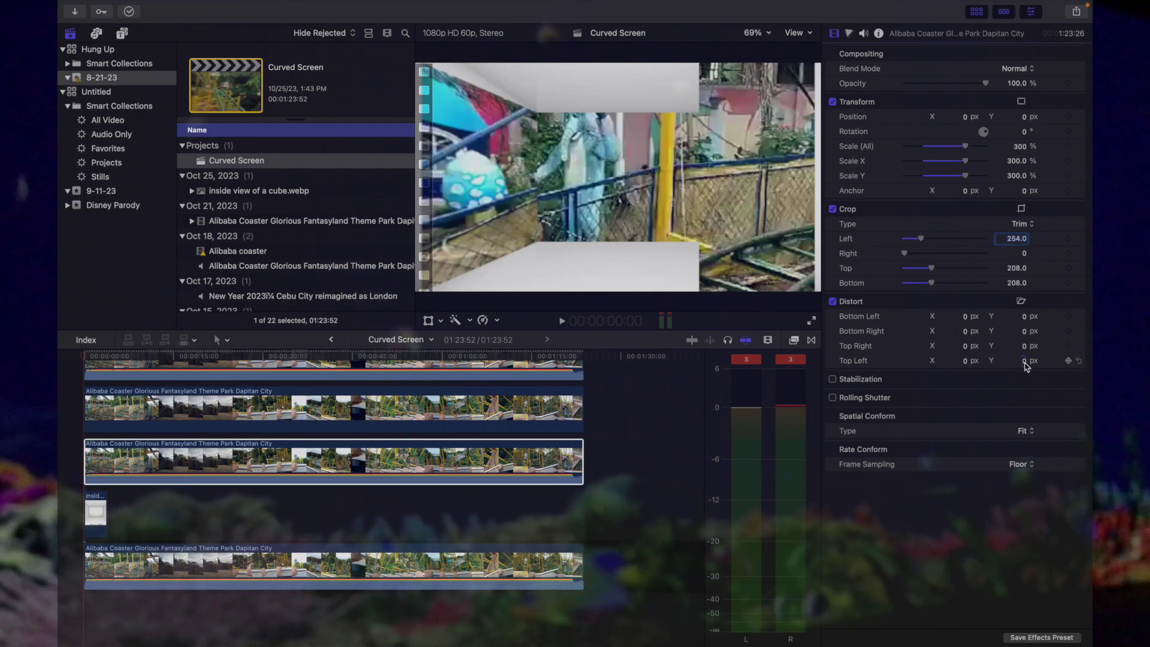
pyautogui.press('Up')
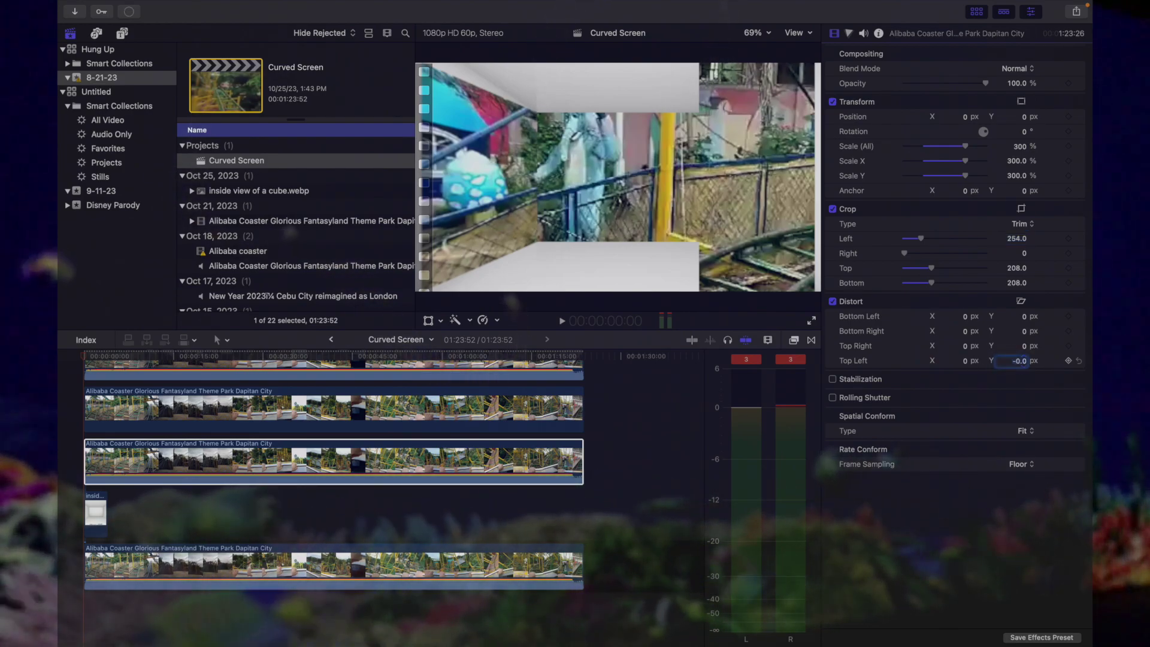
pyautogui.press('Down')
pyautogui.press('Down')
pyautogui.press('Down')
pyautogui.press('Down')
pyautogui.press('Down')
pyautogui.press('Down')
pyautogui.press('Down')
pyautogui.press('Down')
pyautogui.press('Down')
pyautogui.press('Down')
pyautogui.press('Down')
pyautogui.press('Down')
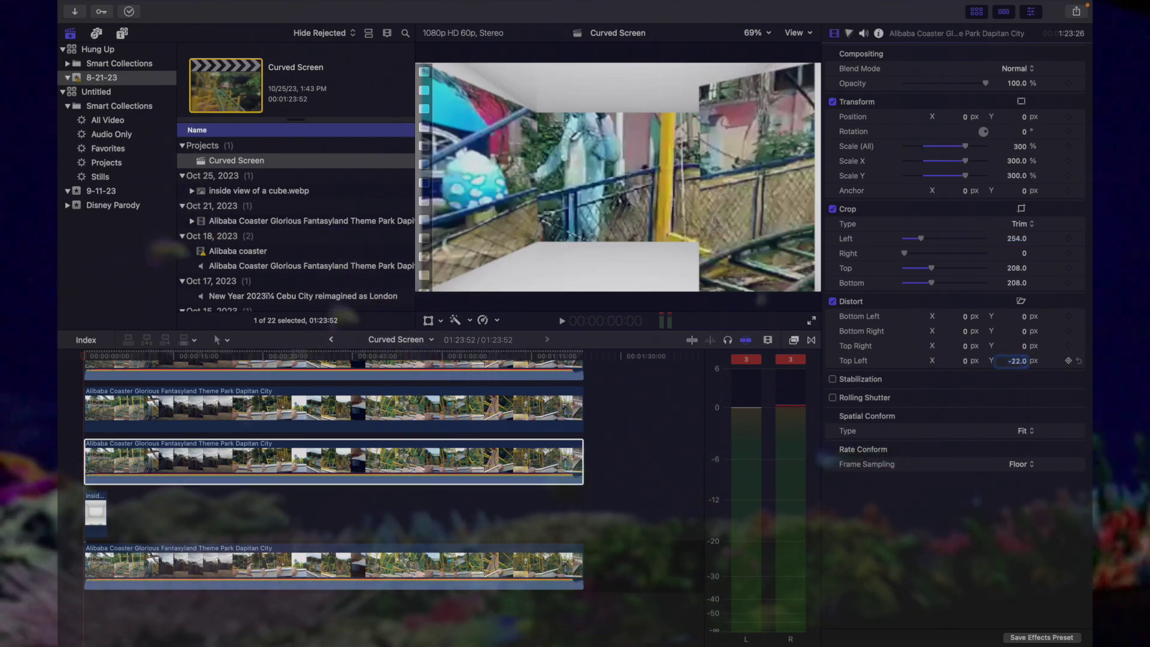
pyautogui.press('Down')
pyautogui.press('Down')
pyautogui.press('Down')
pyautogui.press('Down')
pyautogui.press('Down')
pyautogui.press('Down')
pyautogui.press('Down')
pyautogui.press('Down')
pyautogui.press('Down')
pyautogui.press('Down')
pyautogui.press('Down')
pyautogui.press('Down')
pyautogui.press('Down')
pyautogui.press('Down')
pyautogui.press('Down')
pyautogui.press('Down')
pyautogui.press('Down')
pyautogui.press('Down')
pyautogui.press('Down')
pyautogui.press('Down')
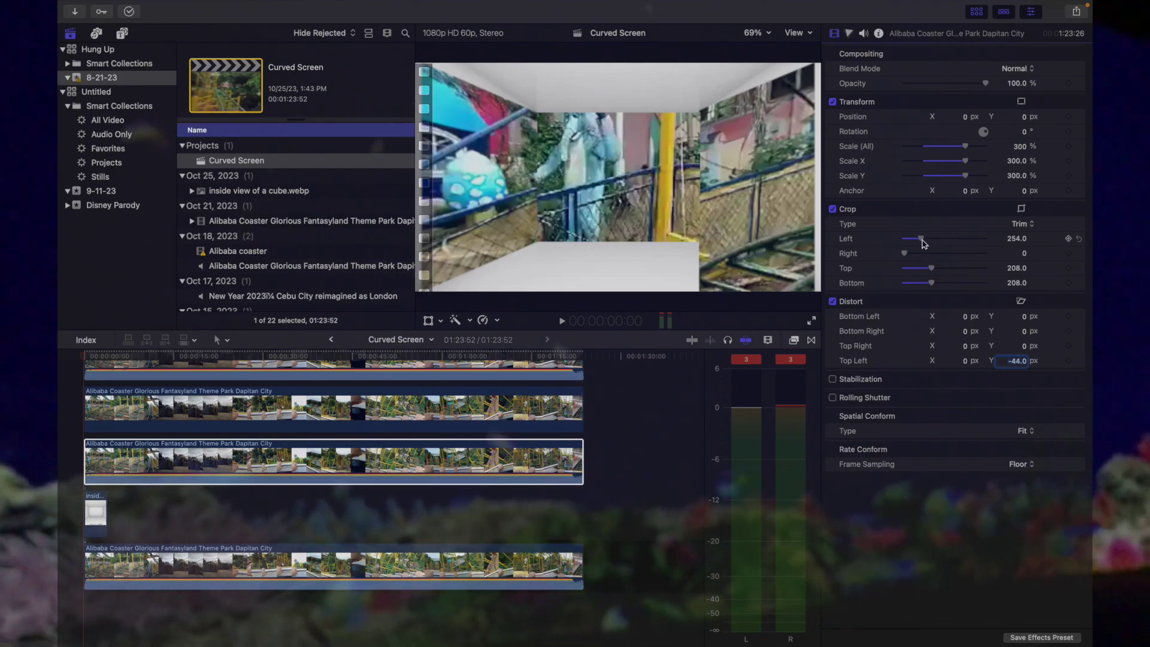
pyautogui.press('Up')
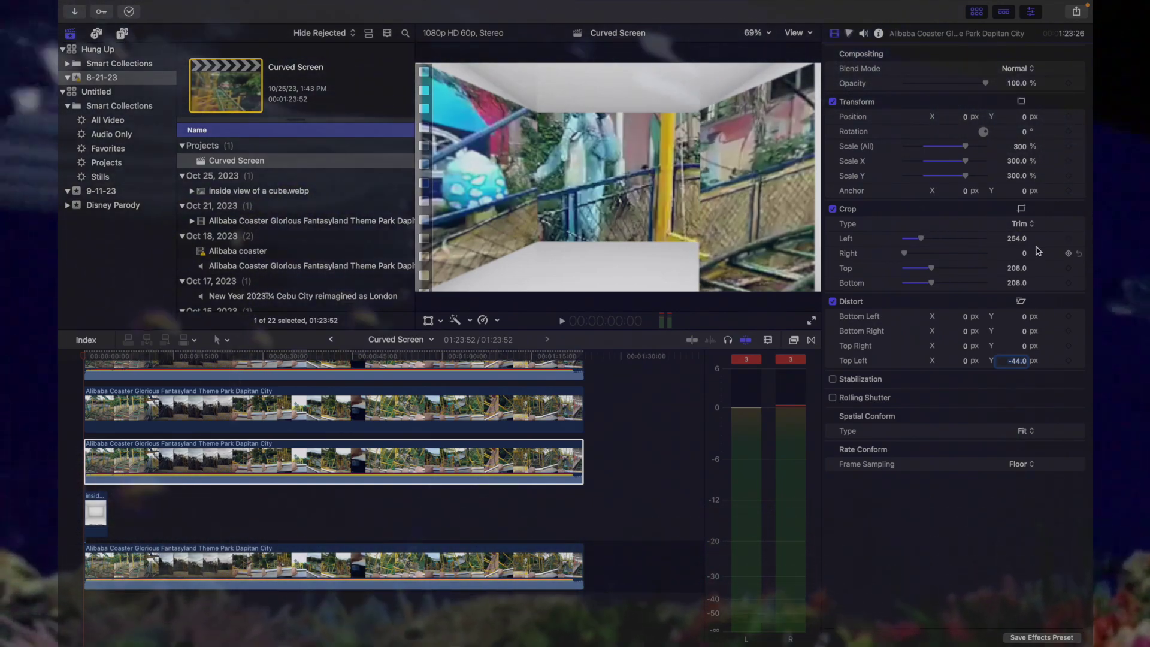
pyautogui.click(1016, 238)
pyautogui.press('Up')
pyautogui.press('Up')
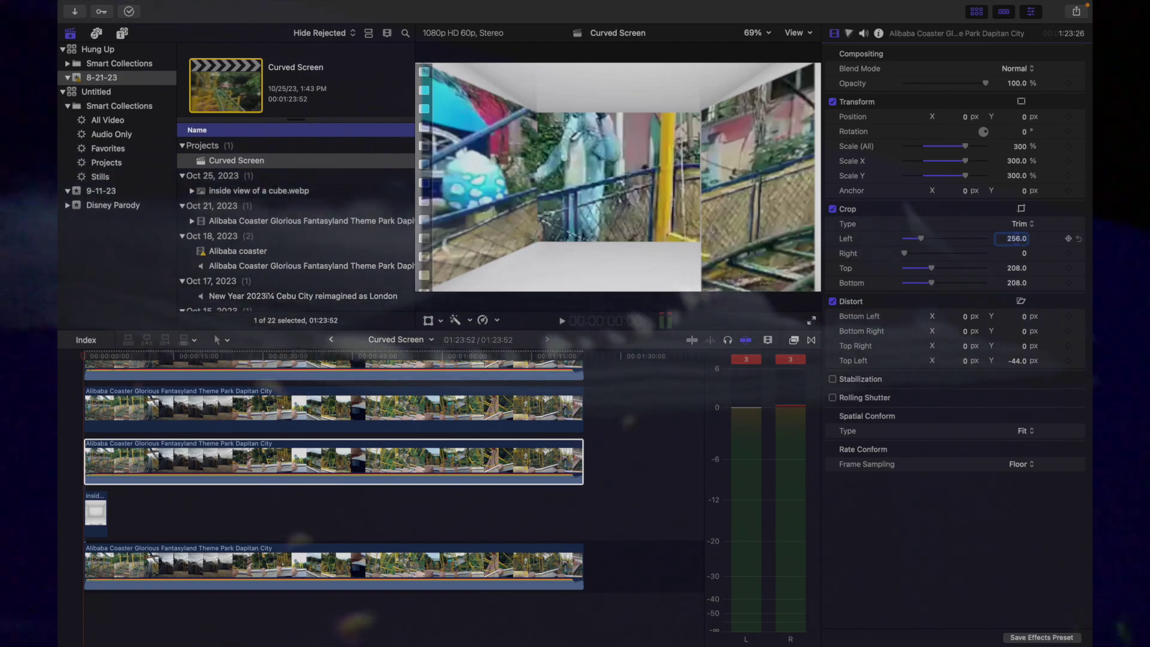
pyautogui.press('Down')
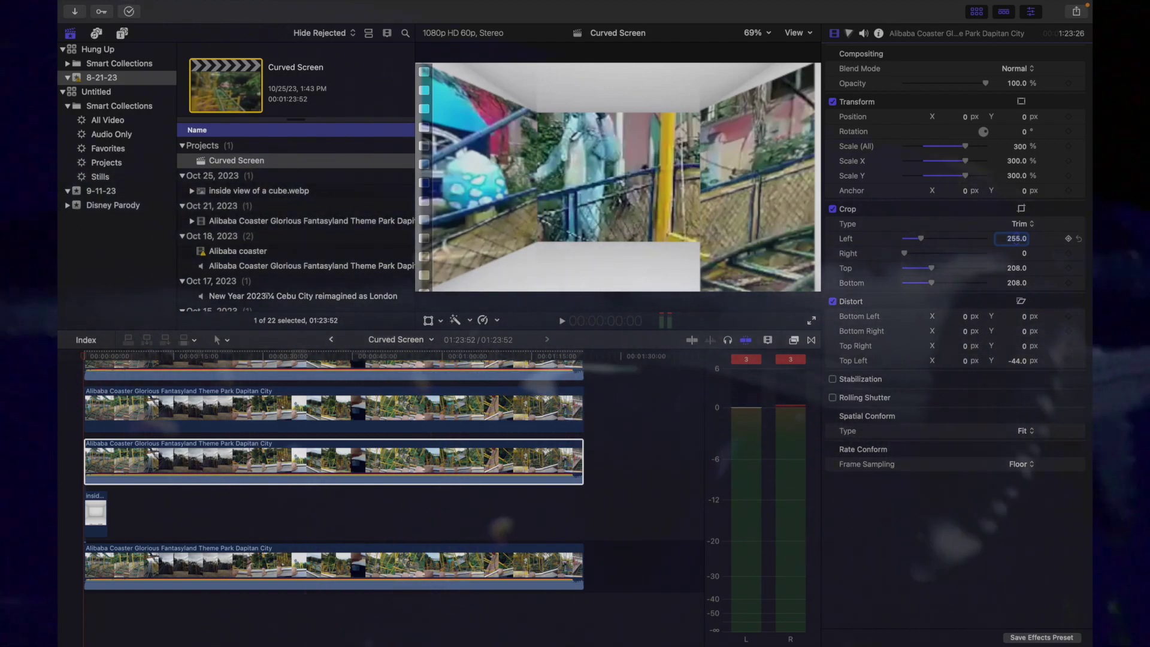
# Set the bottom-left corner's Y distortion to 44
pyautogui.click(1018, 360)
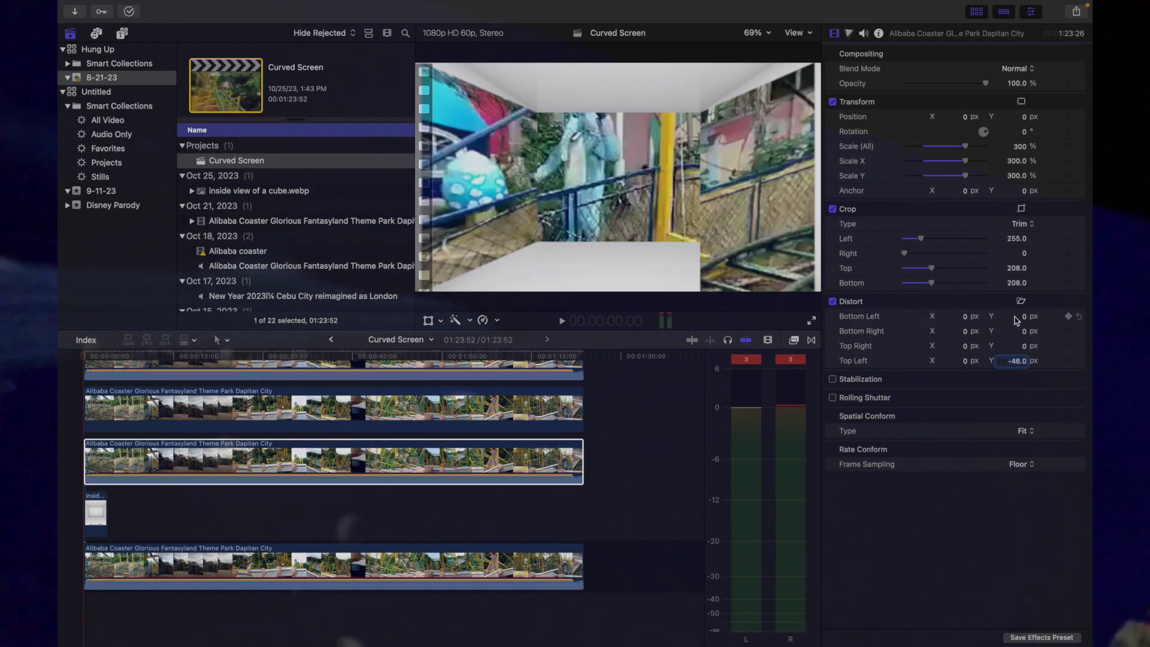
pyautogui.click(1021, 316)
pyautogui.write('7')
pyautogui.press('Return')
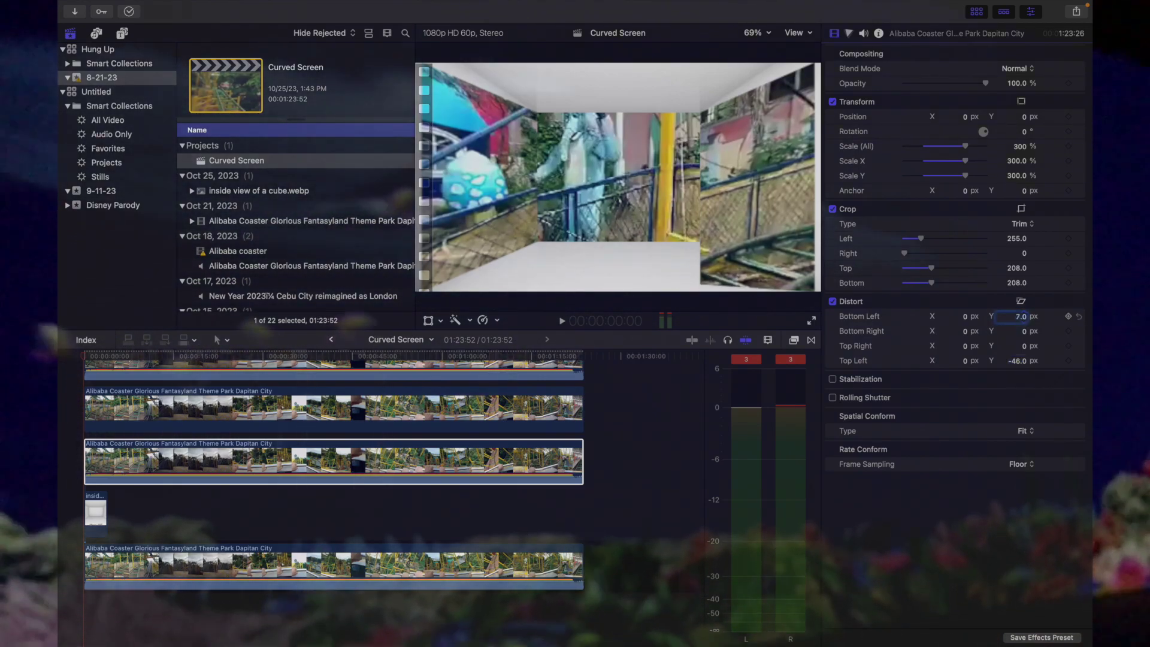
pyautogui.write('31')
pyautogui.press('Return')
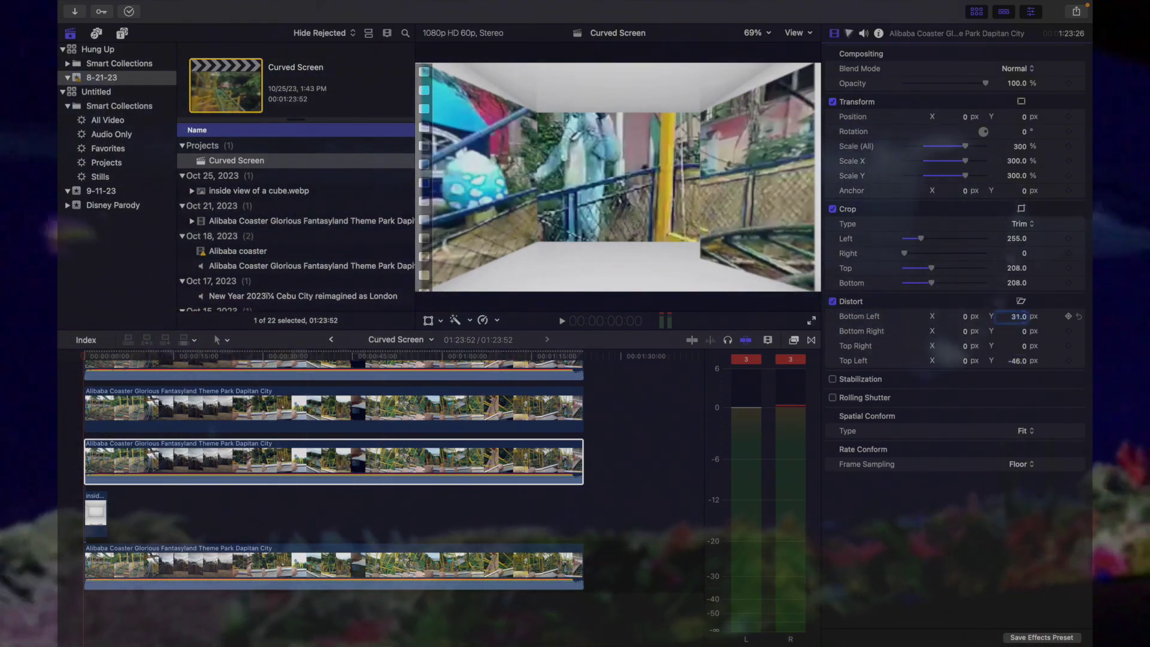
pyautogui.write('44')
pyautogui.press('Return')
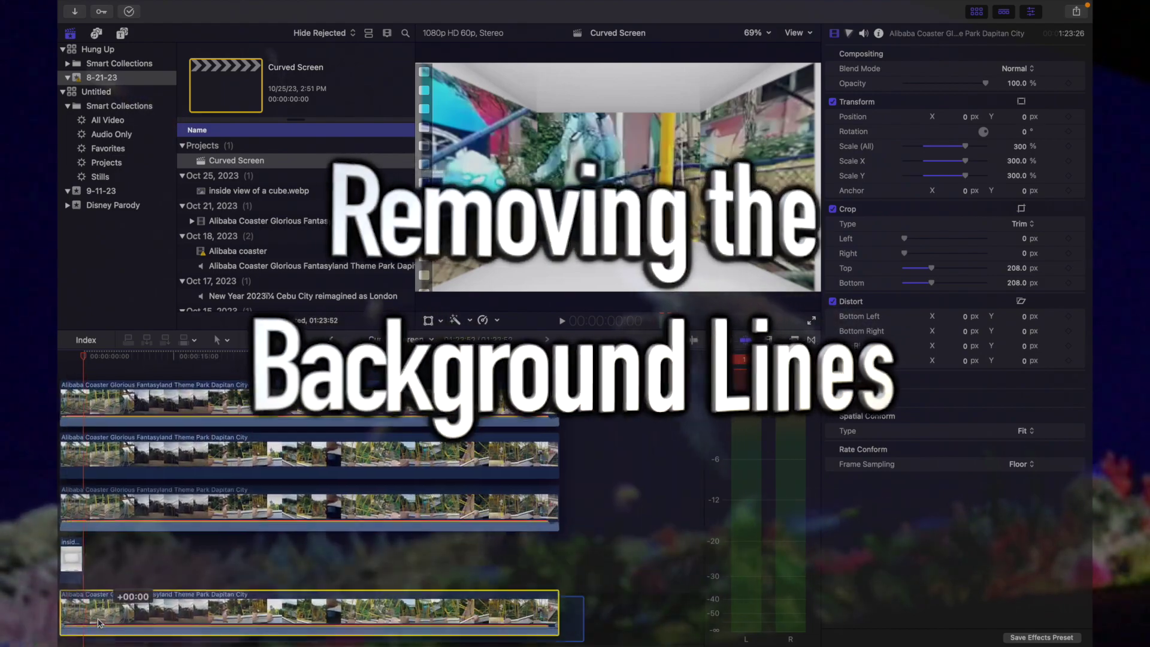
# Move the cube image clip to the end of the bottom track and delete it with the trailing gap
pyautogui.click(139, 624)
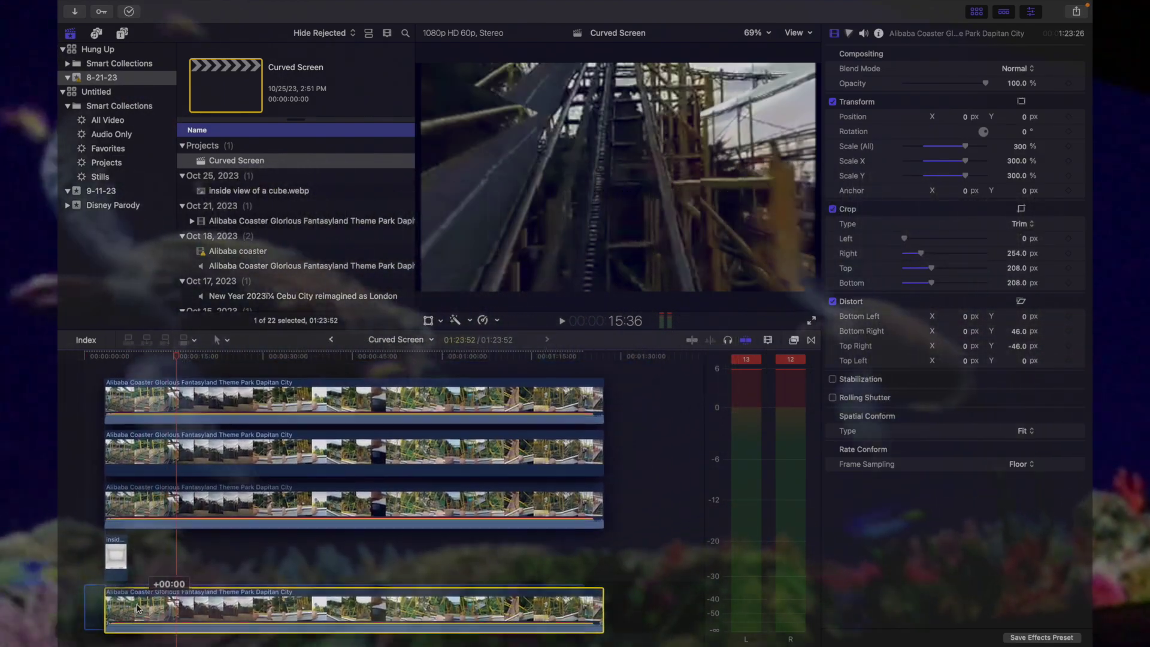
pyautogui.moveTo(97, 556); pyautogui.dragTo(606, 535)
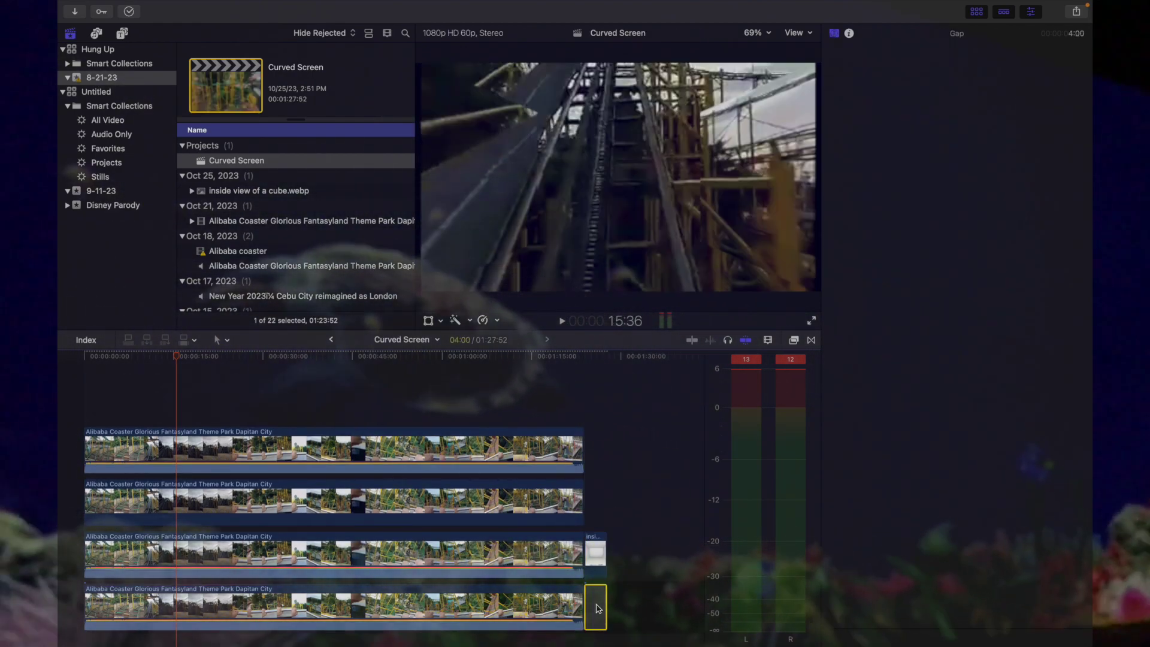
pyautogui.click(596, 605)
pyautogui.press('Delete')
# Shift the stacked coaster clips along the timeline toward the project start
pyautogui.click(513, 606)
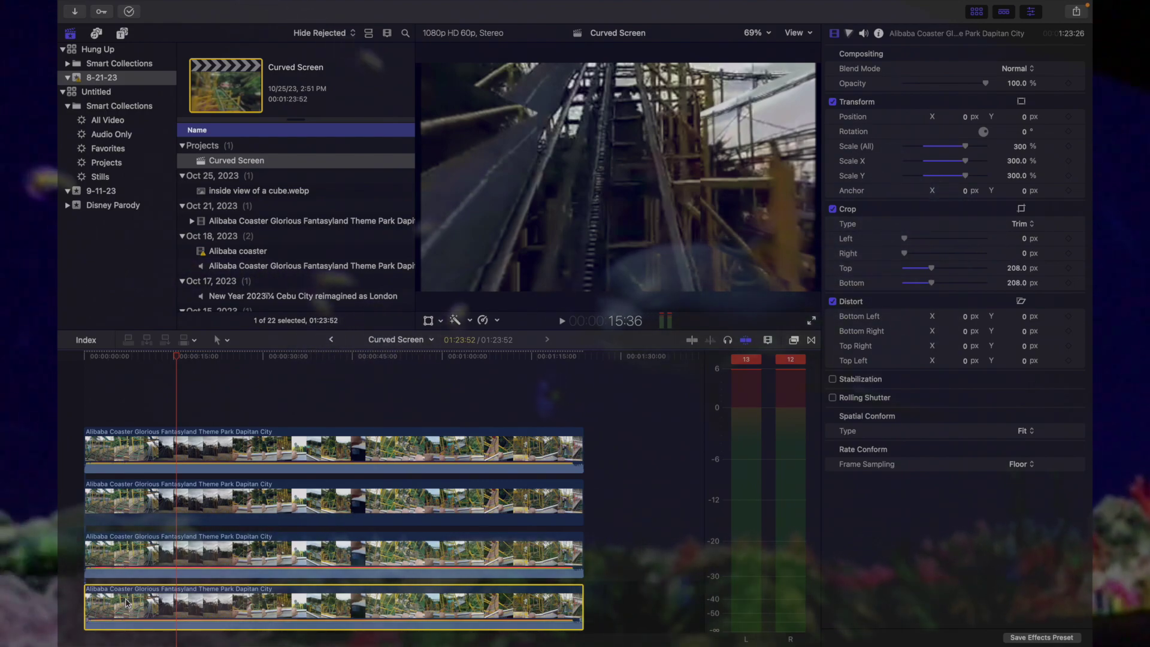
pyautogui.moveTo(133, 599)
pyautogui.mouseDown()
pyautogui.moveTo(146, 598)
pyautogui.moveTo(133, 599)
pyautogui.mouseUp()
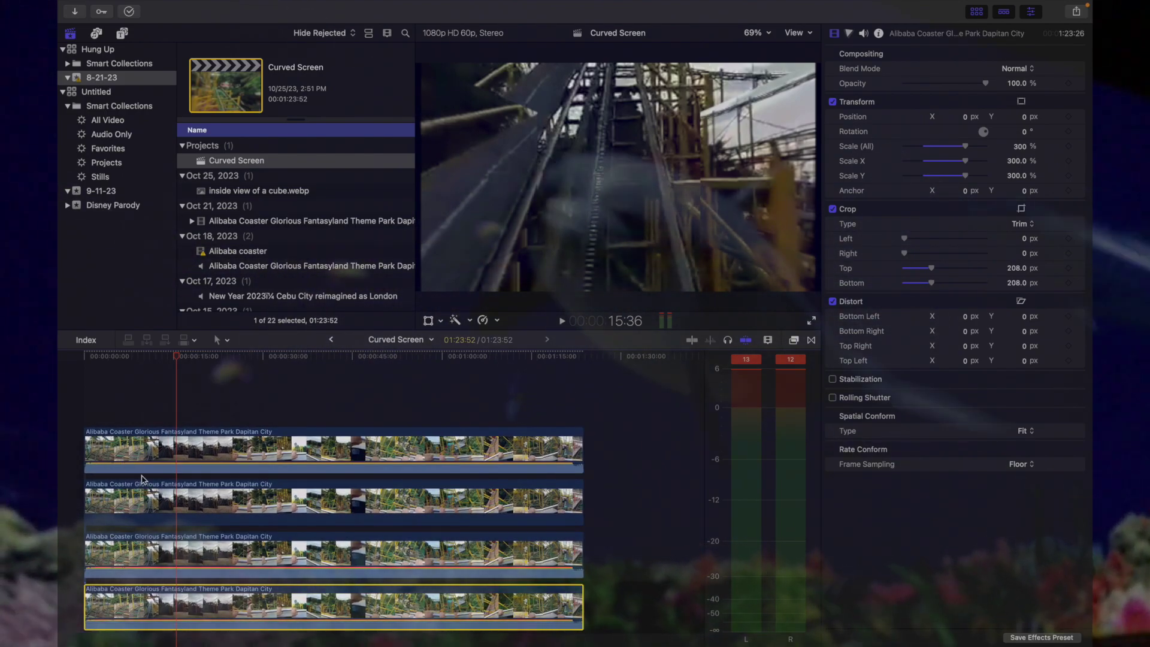
pyautogui.scroll(-3, 163, 419)
pyautogui.moveTo(151, 398); pyautogui.dragTo(119, 406)
pyautogui.click(120, 406)
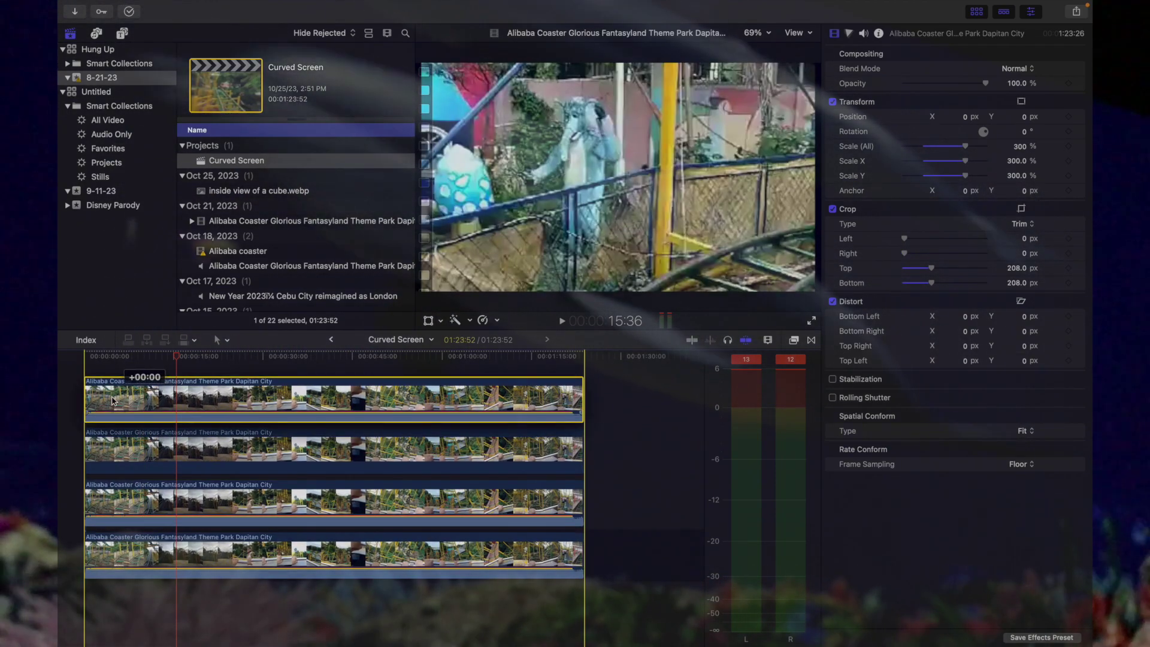
pyautogui.moveTo(135, 537); pyautogui.dragTo(248, 550)
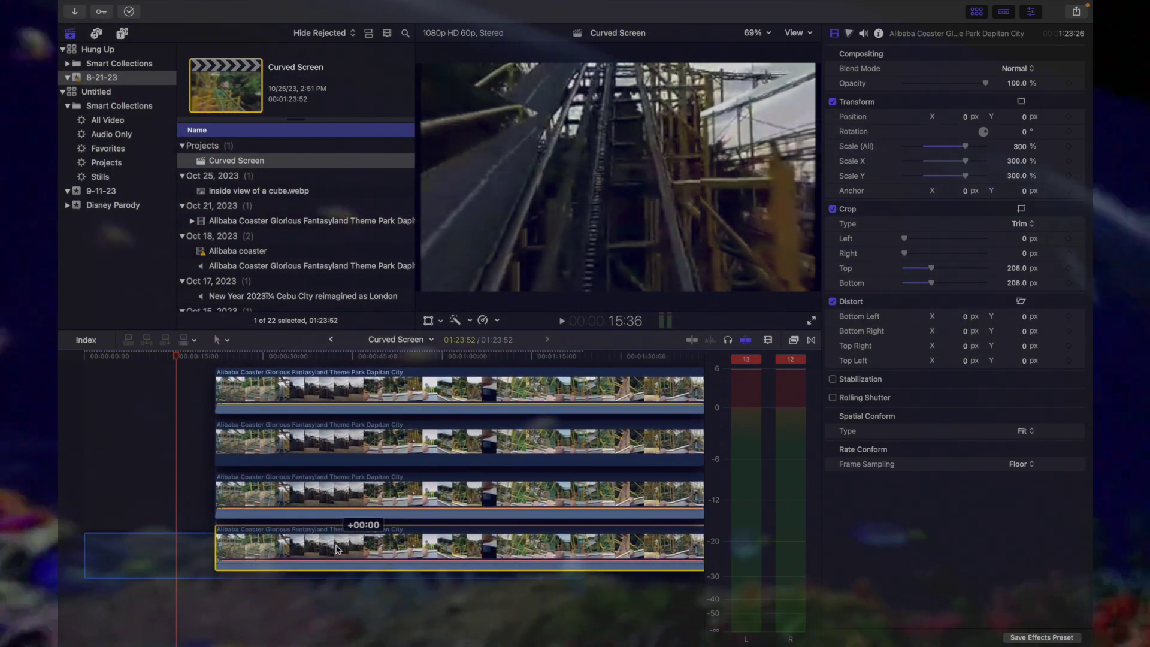
pyautogui.moveTo(338, 549); pyautogui.dragTo(371, 557)
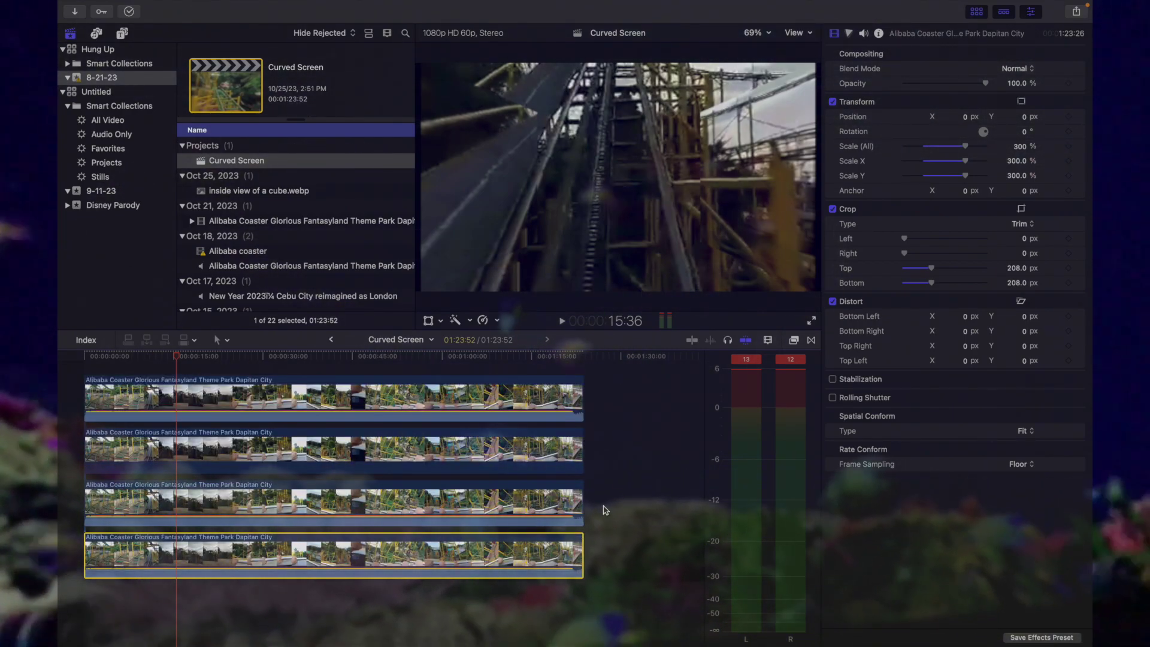
# Stack all three coaster panels at 0:00 and delete the leftover short clip
pyautogui.click(603, 508)
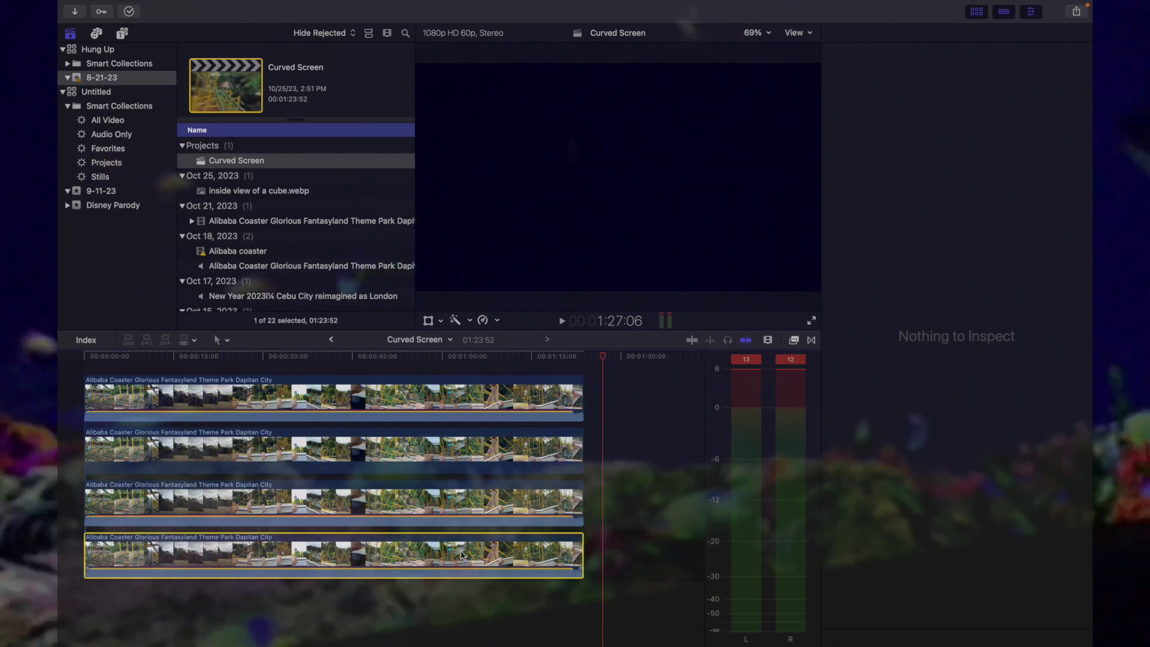
pyautogui.moveTo(435, 510); pyautogui.dragTo(96, 567)
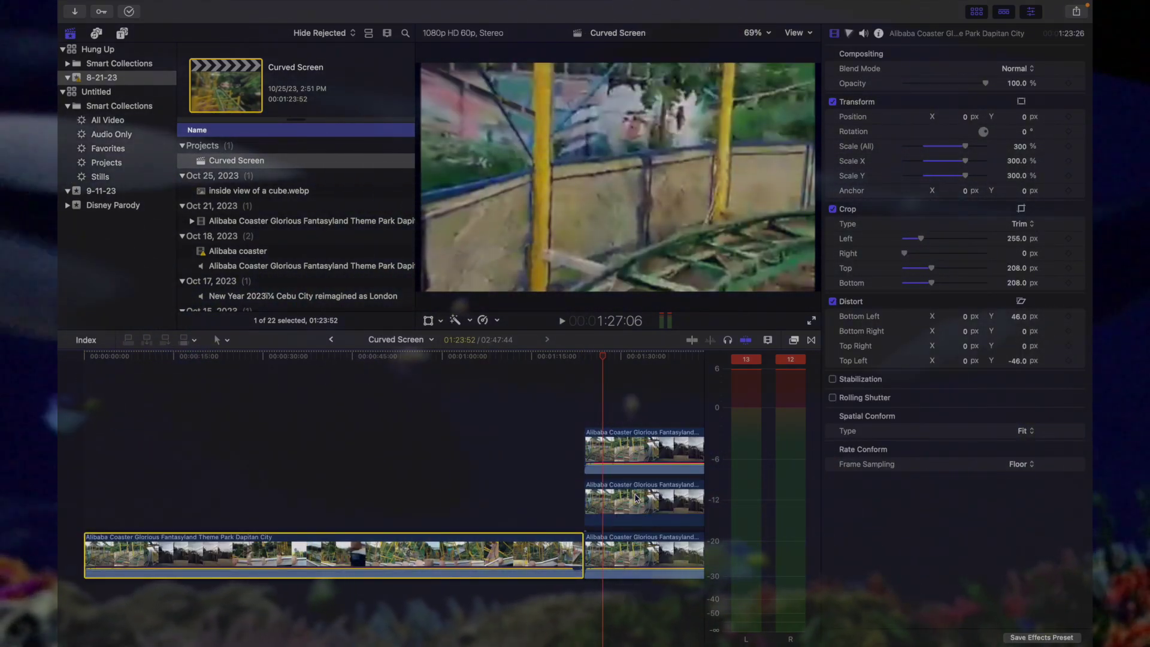
pyautogui.moveTo(630, 498); pyautogui.dragTo(130, 497)
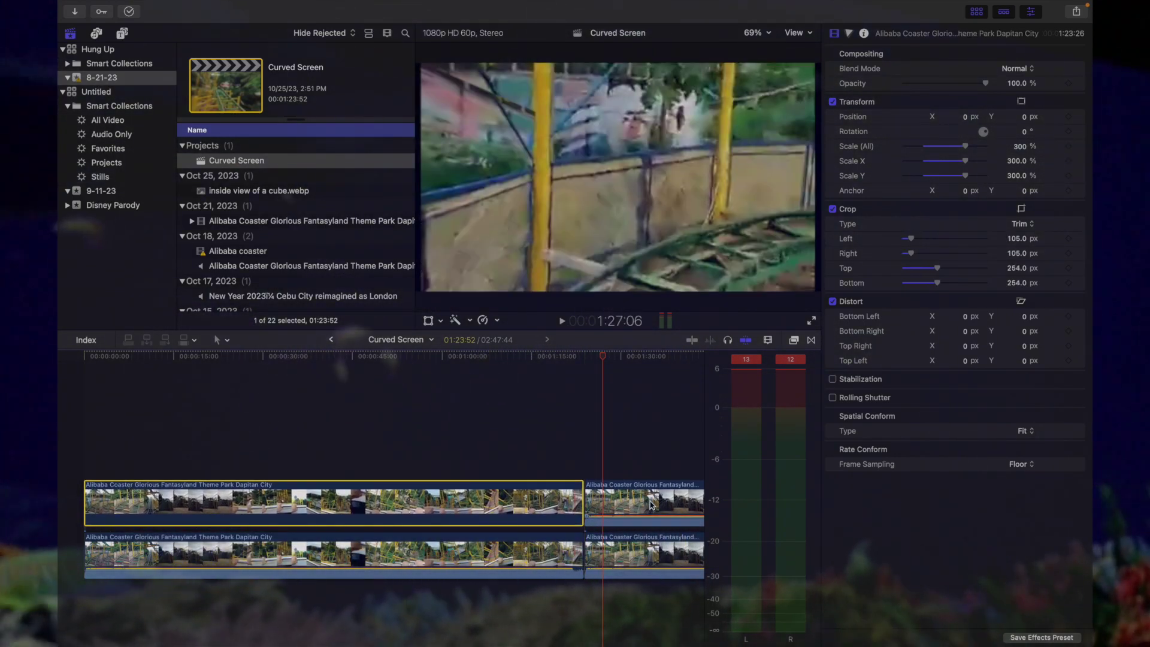
pyautogui.moveTo(651, 504); pyautogui.dragTo(151, 449)
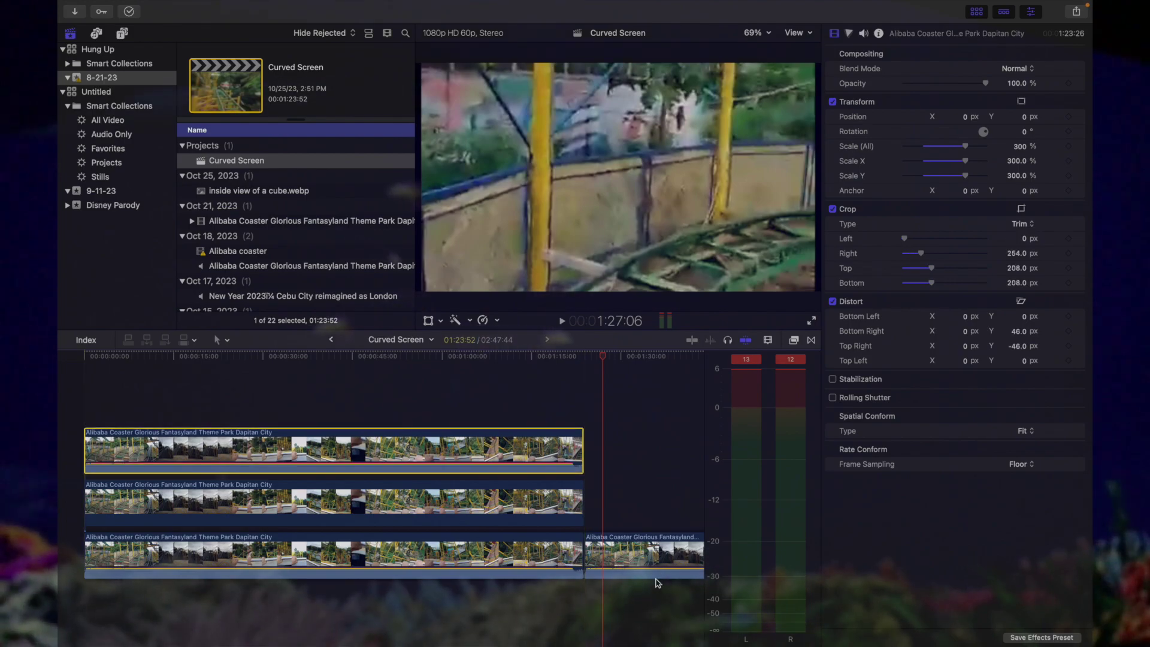
pyautogui.click(665, 560)
pyautogui.press('Delete')
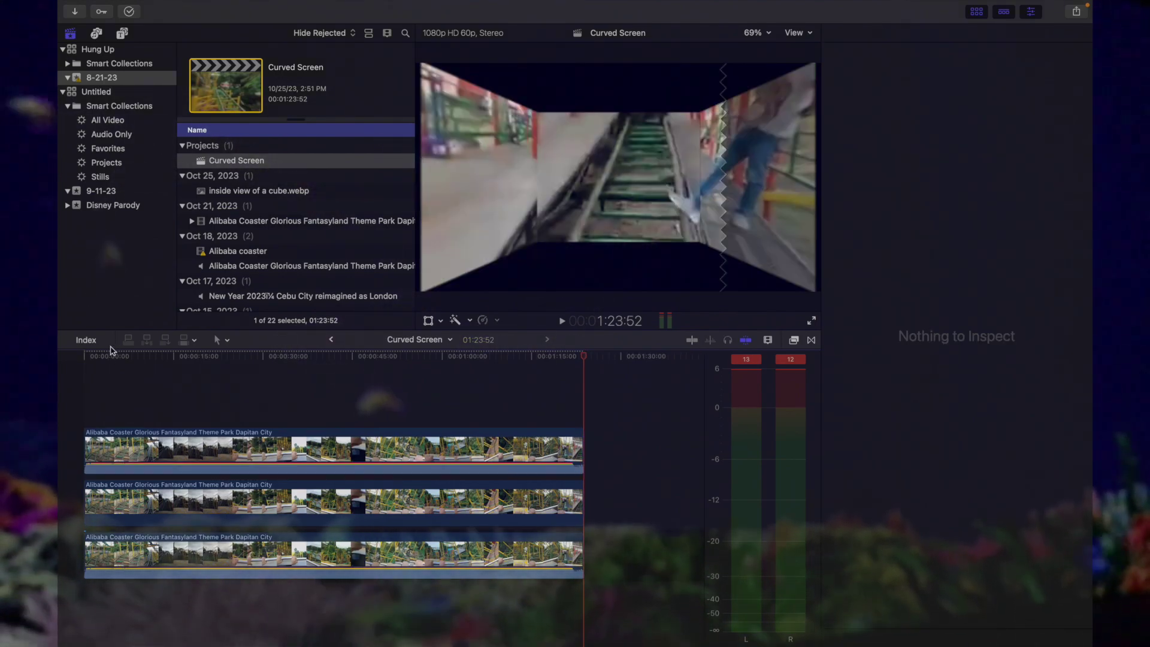
# Add the accompaniment WAV at the project start and delete the original coaster soundtrack
pyautogui.press('Home')
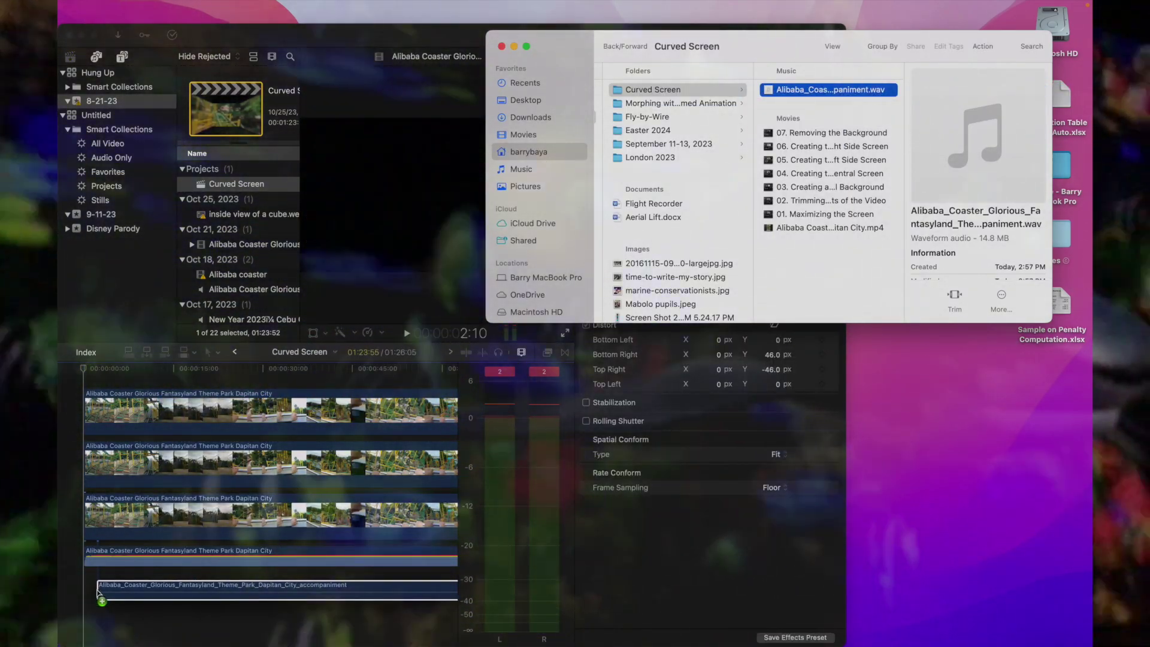
pyautogui.moveTo(99, 593); pyautogui.dragTo(86, 586)
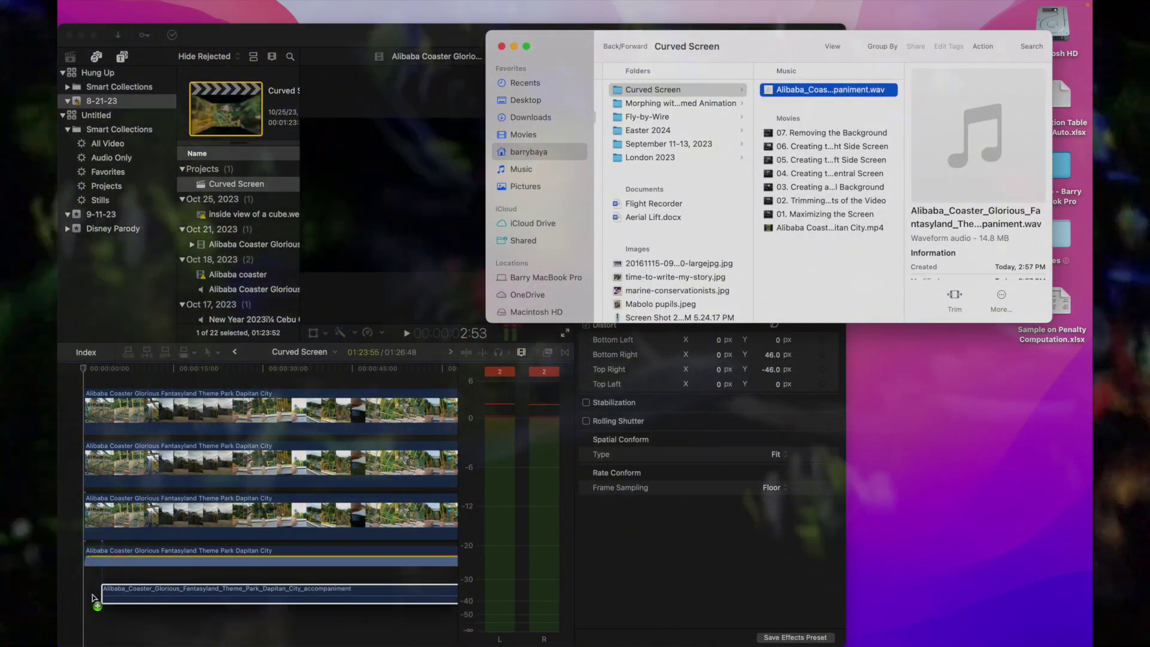
pyautogui.click(289, 551)
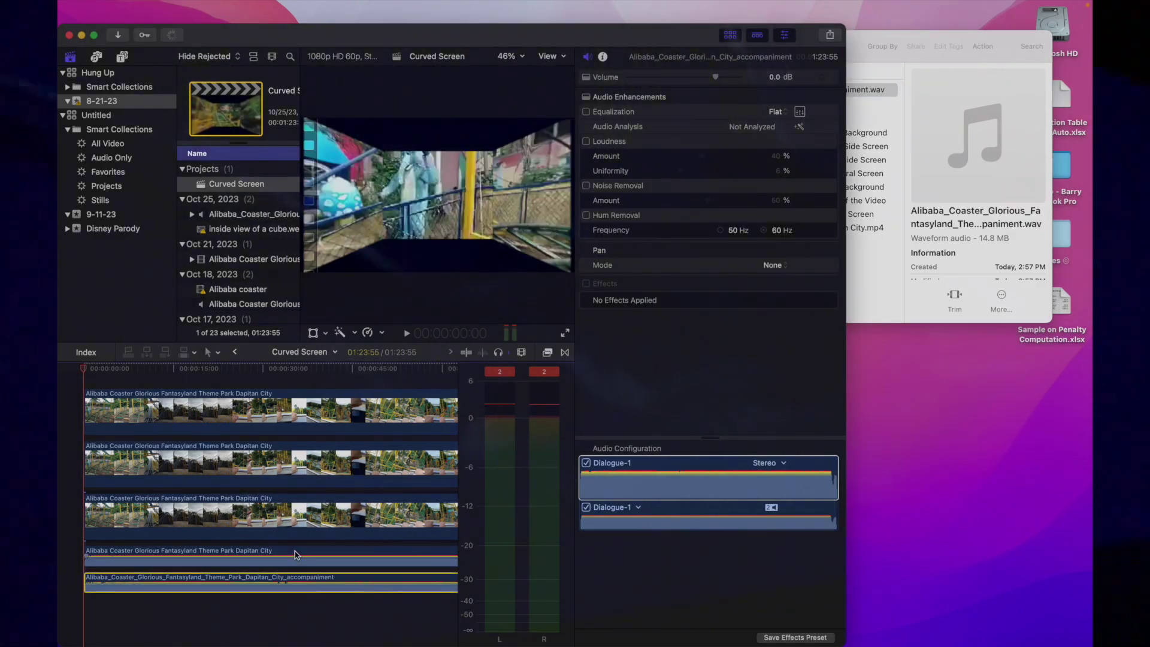
pyautogui.click(294, 552)
pyautogui.press('Delete')
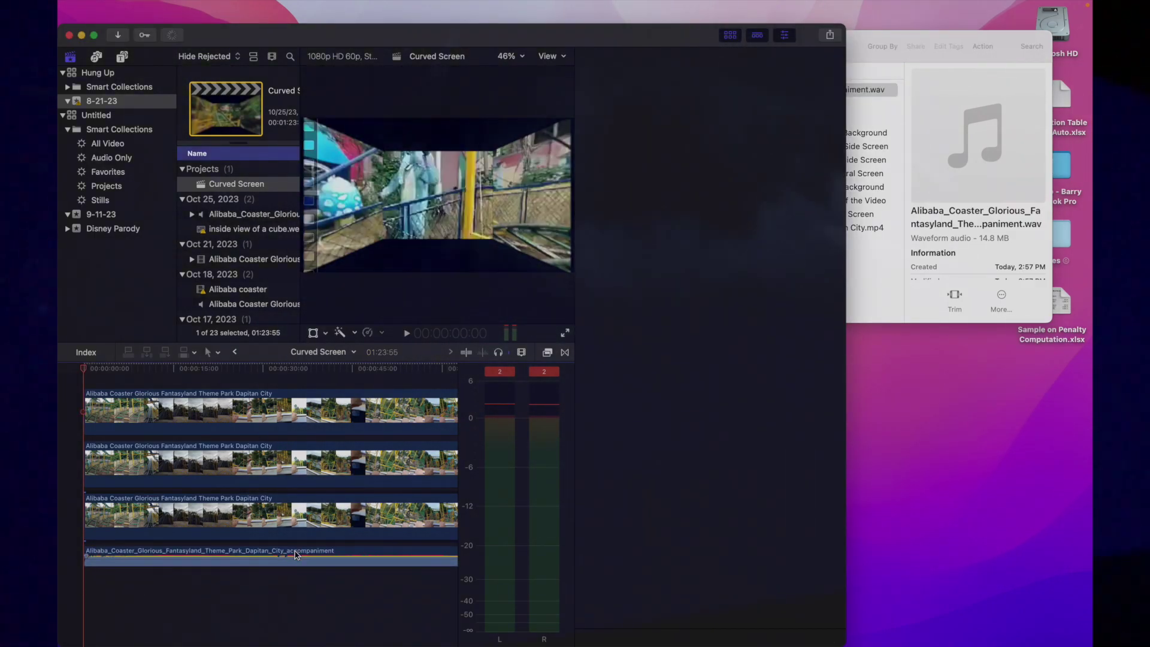
pyautogui.click(851, 41)
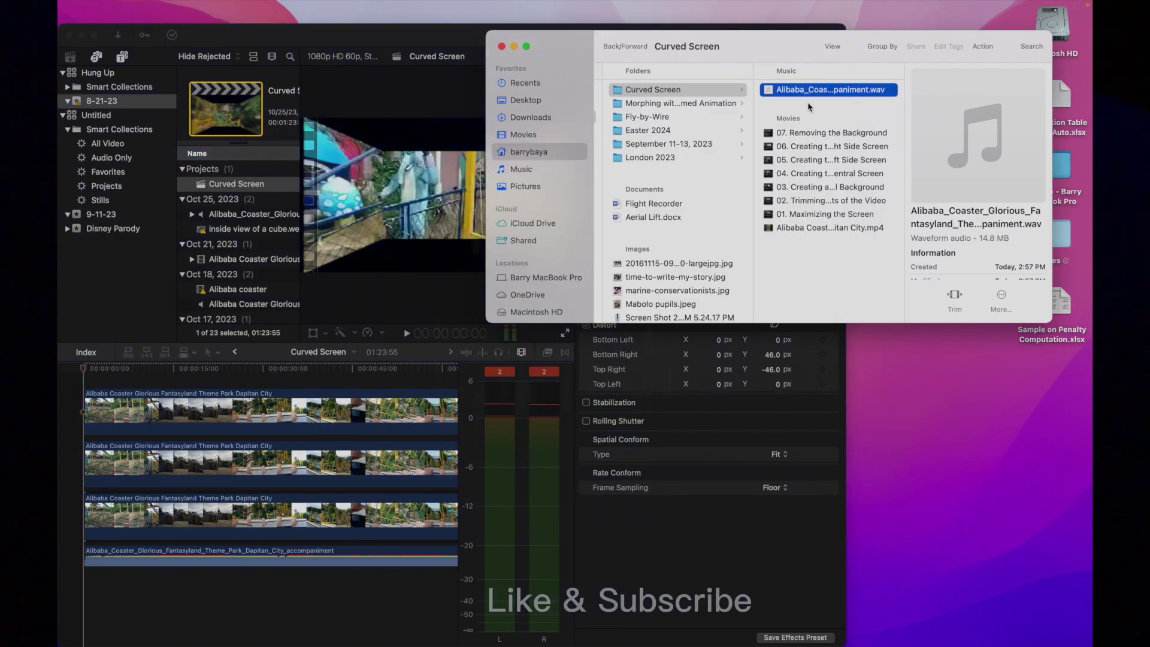
# Bring the Final Cut Pro window with the Curved Screen project in front of Finder
pyautogui.click(105, 41)
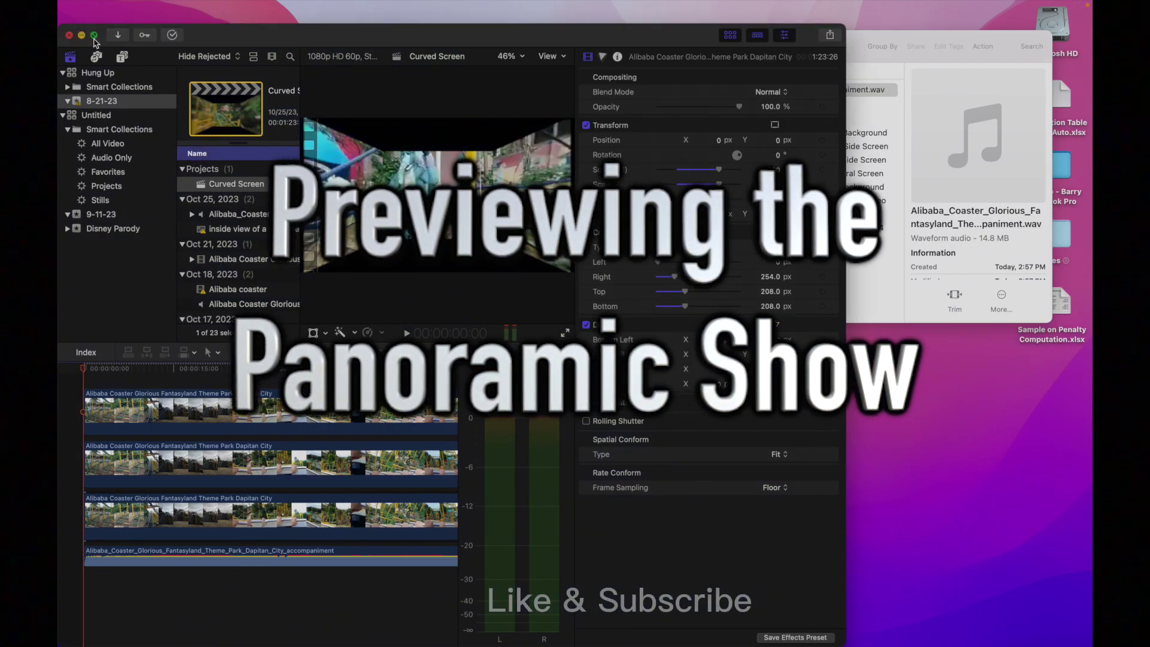